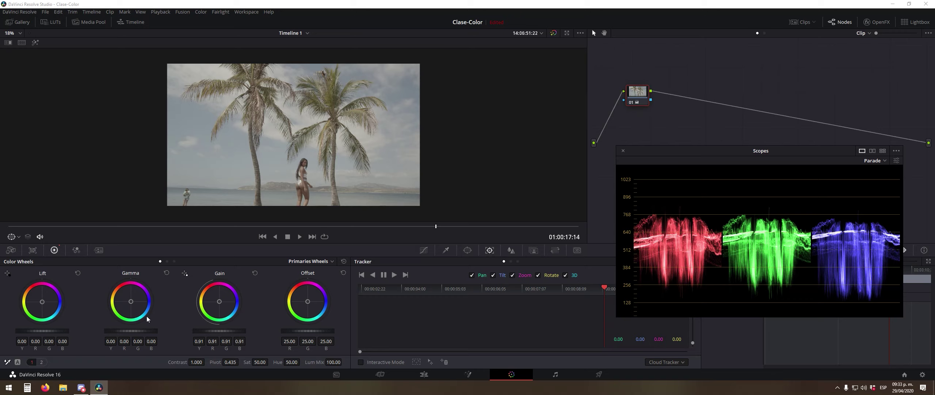
- Try raising and lowering the master Gamma between about 0.27 and -0.04, and bring it back to about 0.00
scroll(133, 330, "down", 3)
scroll(133, 331, "up", 12)
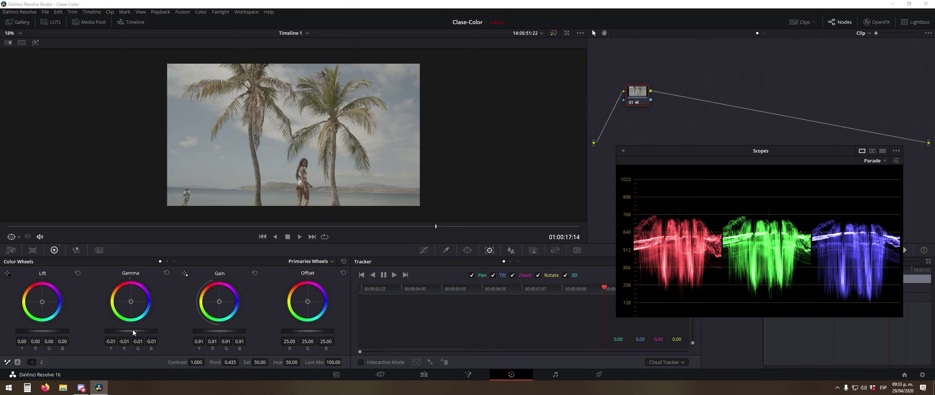
scroll(133, 331, "up", 3)
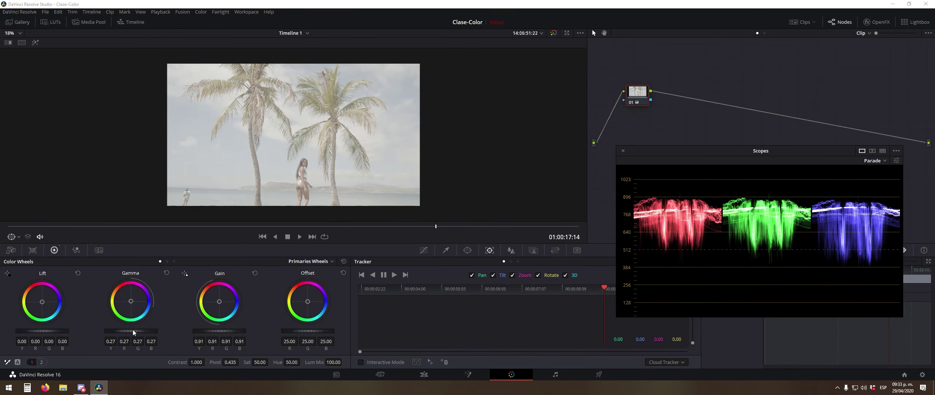
scroll(133, 330, "down", 7)
scroll(133, 330, "down", 7)
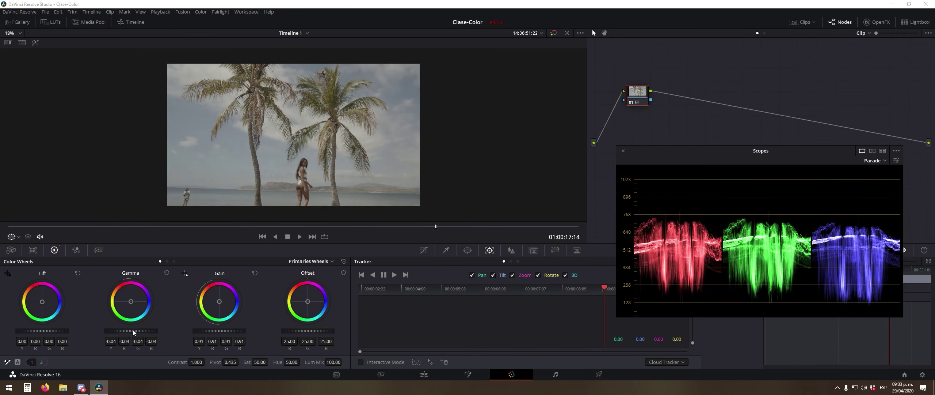
scroll(133, 329, "up", 5)
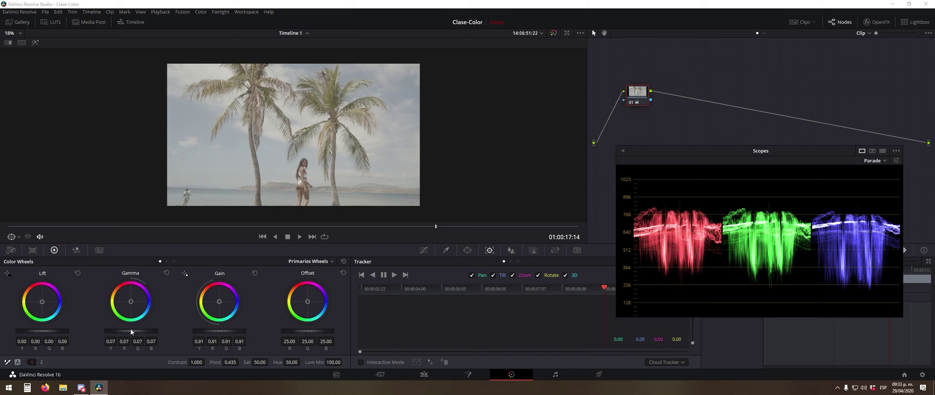
scroll(131, 330, "up", 7)
scroll(131, 330, "down", 14)
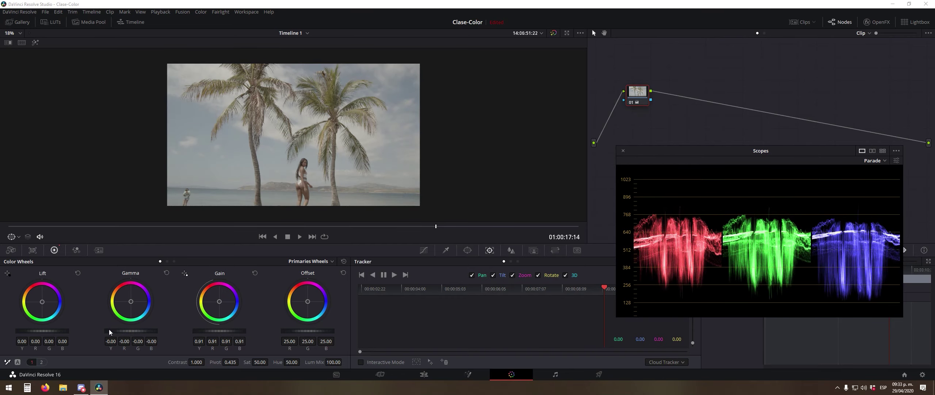
- Try small changes to the master Lift, around -0.02 to -0.01, to shift the shadows
scroll(45, 331, "down", 4)
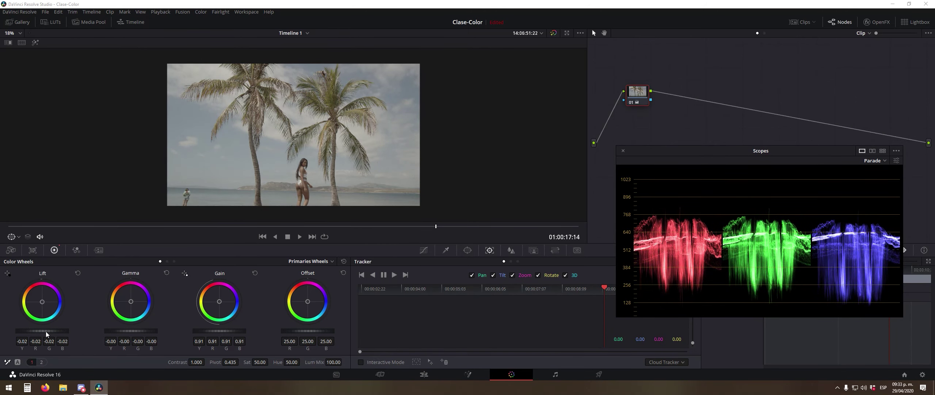
scroll(45, 331, "down", 8)
scroll(46, 331, "up", 6)
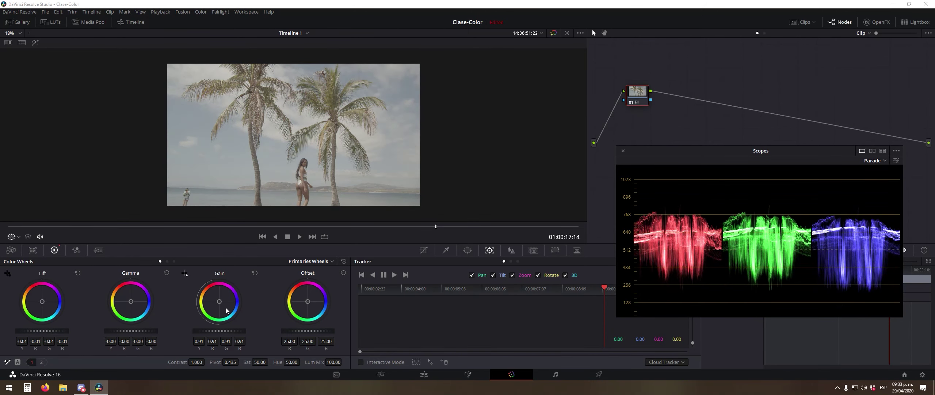
- Reset all the primary colour wheels to their defaults and move node 01 slightly toward the source input
left_click(344, 261)
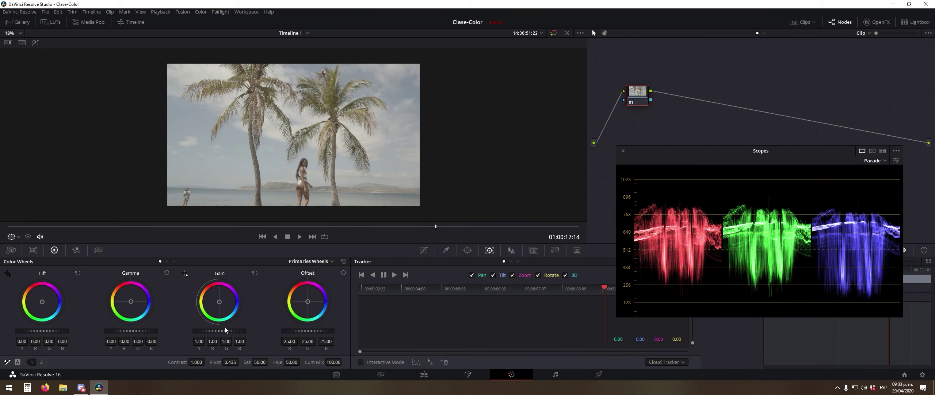
left_click_drag(634, 97, 625, 107)
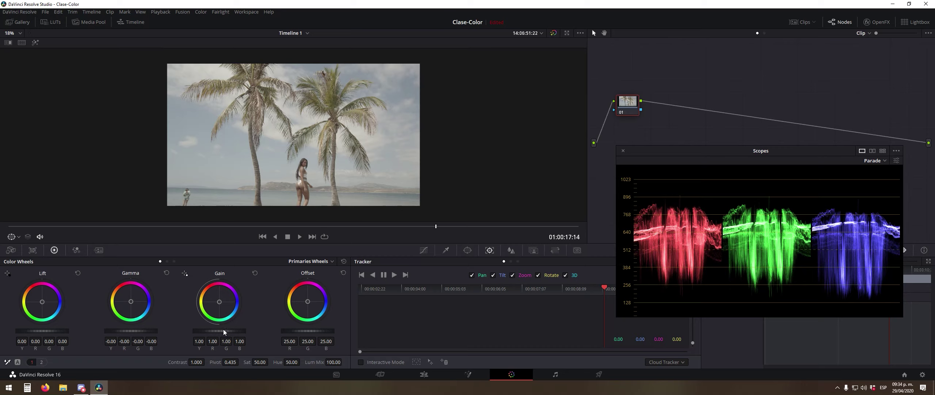
- Raise the master Gain to 1.20, bringing the brightest red and green traces close to 1023 on the parade
scroll(224, 331, "up", 8)
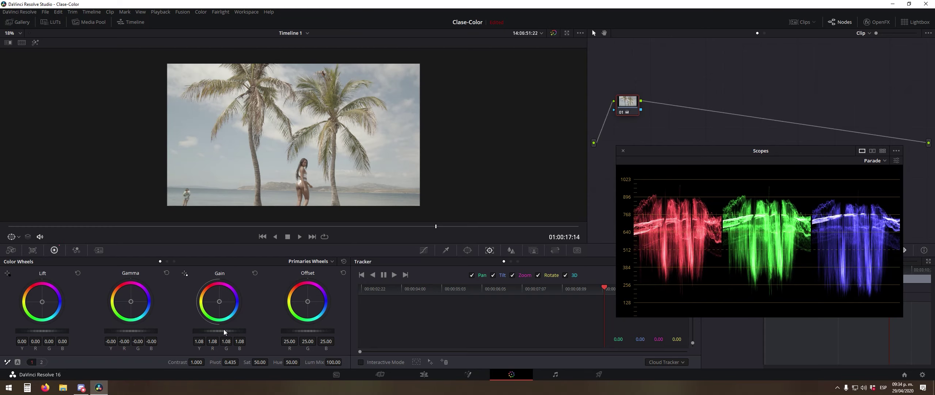
scroll(224, 331, "down", 2)
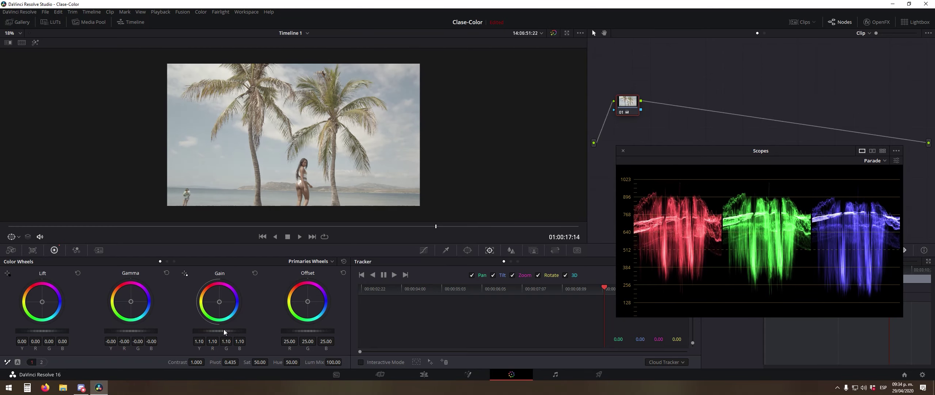
scroll(223, 331, "up", 3)
scroll(224, 330, "down", 2)
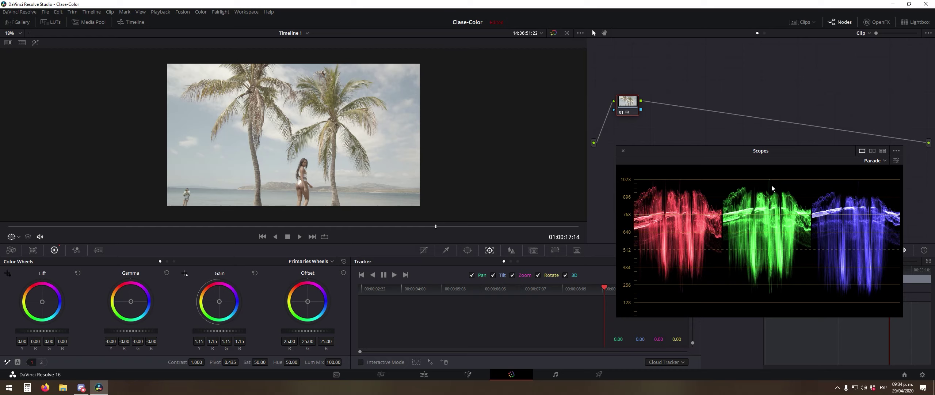
scroll(214, 331, "down", 3)
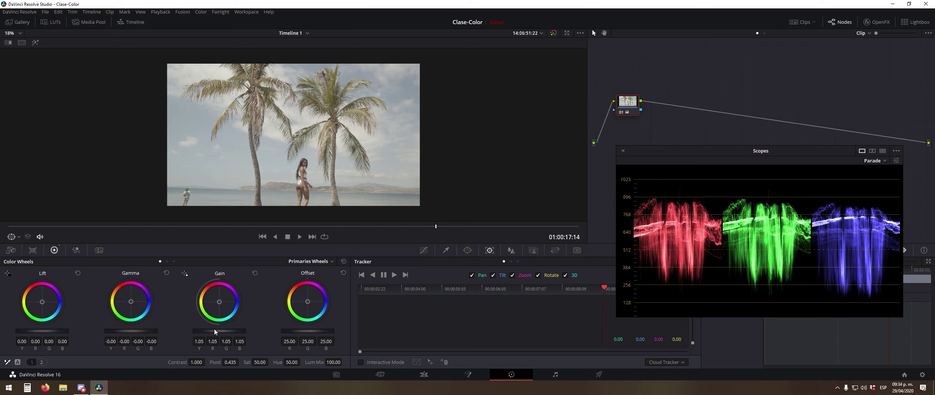
scroll(214, 332, "up", 3)
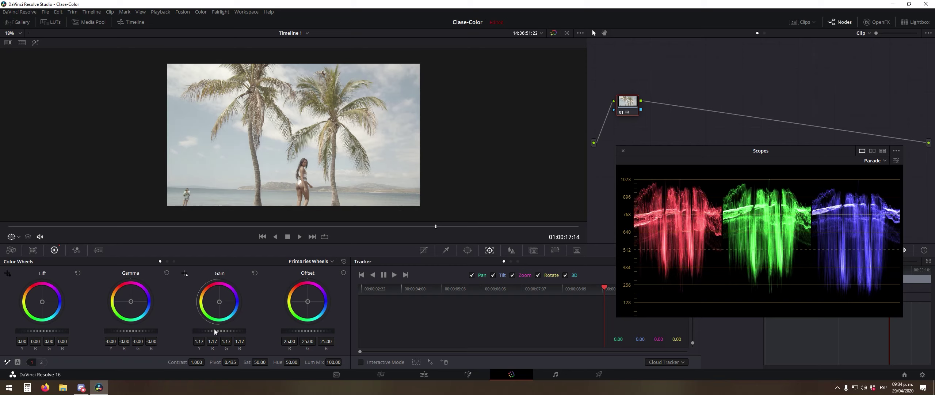
scroll(214, 329, "down", 2)
scroll(214, 331, "down", 6)
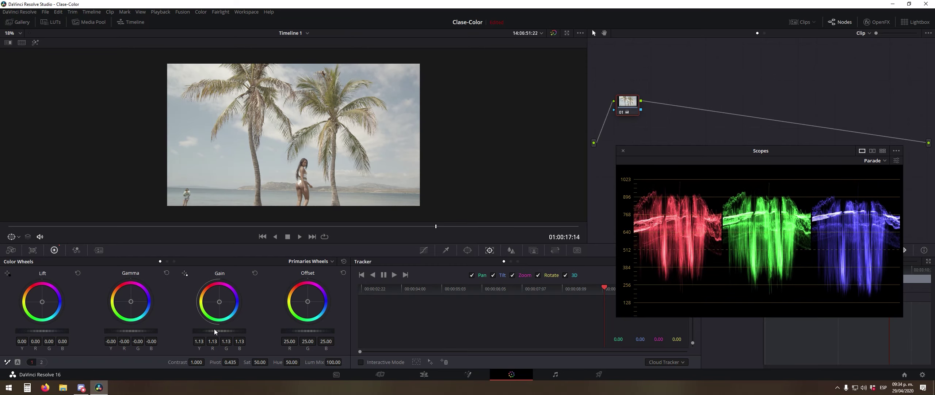
scroll(215, 329, "up", 5)
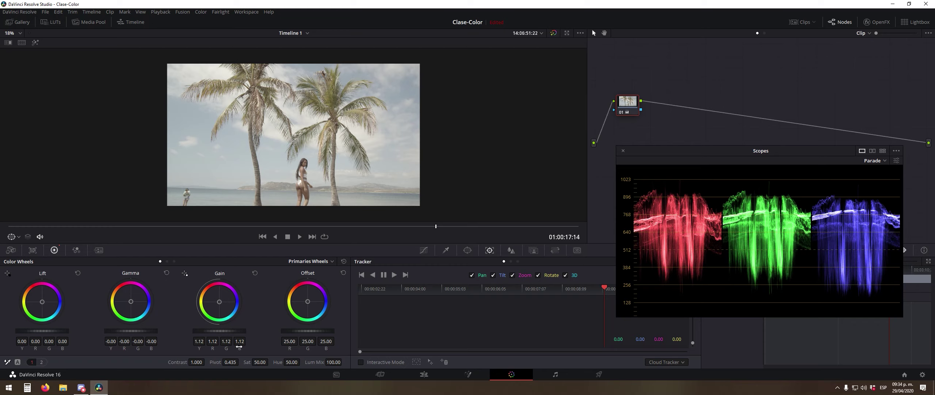
scroll(227, 330, "up", 12)
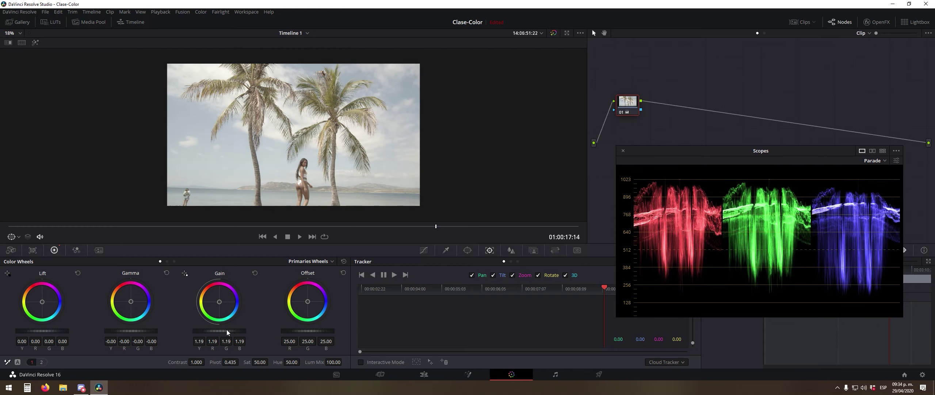
scroll(227, 330, "down", 8)
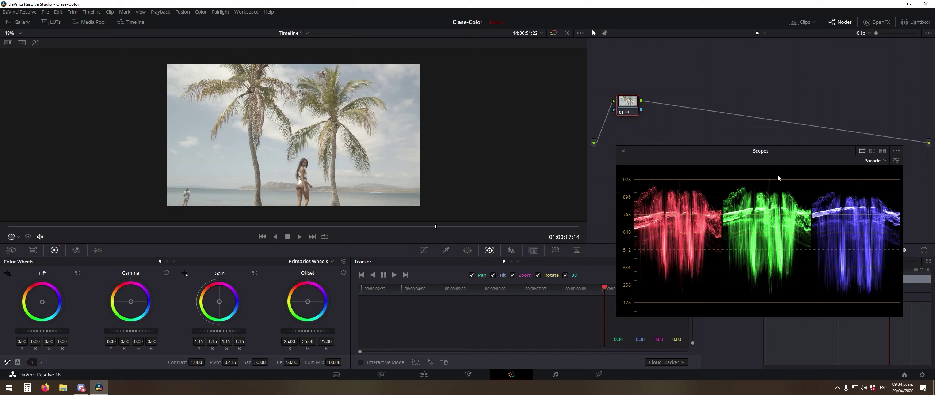
scroll(220, 330, "up", 19)
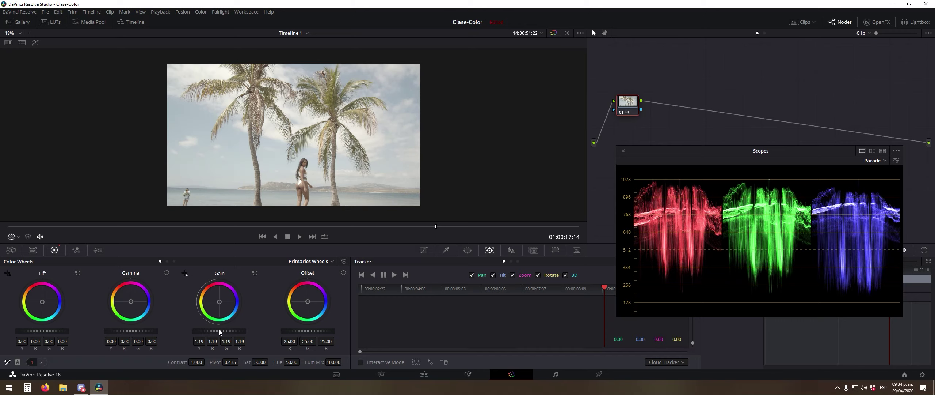
scroll(219, 330, "down", 14)
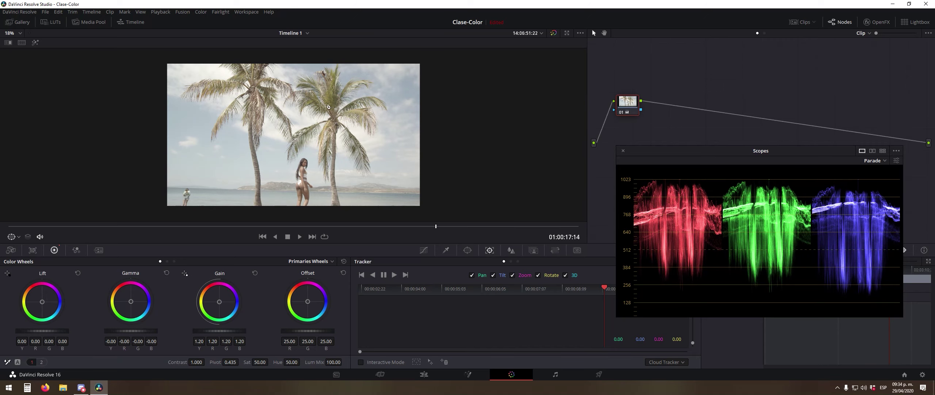
- Try the master Gain as high as 1.41 to clip the highlights, and bring it back to 1.22
scroll(338, 88, "up", 10)
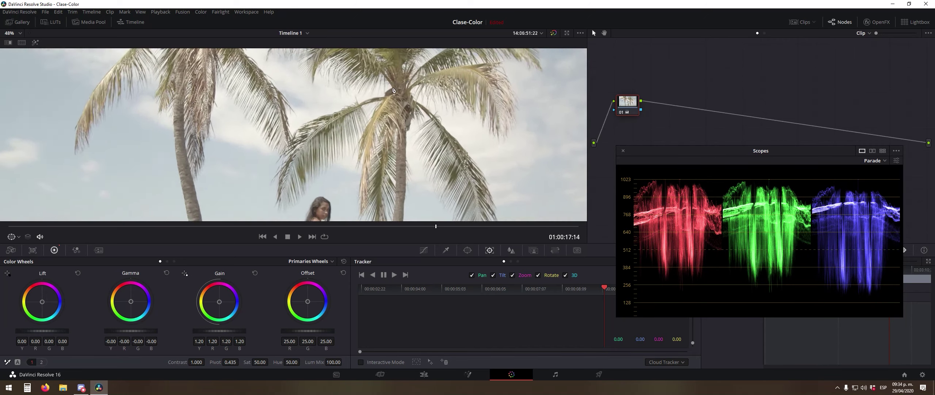
scroll(328, 188, "up", 5)
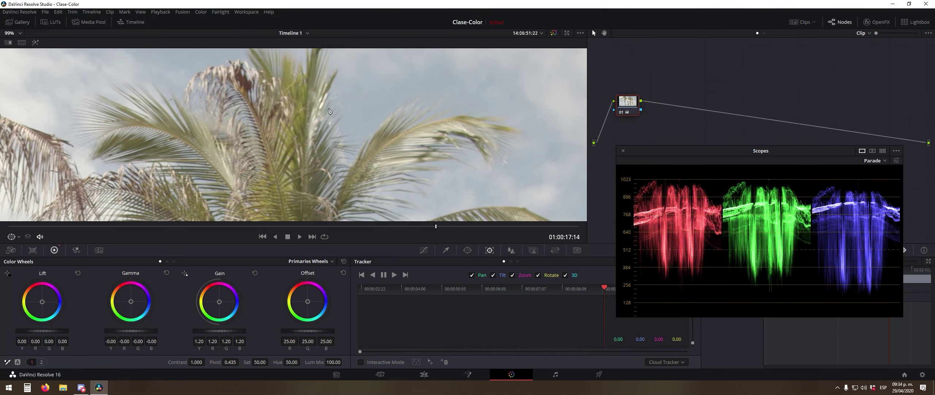
scroll(323, 119, "down", 10)
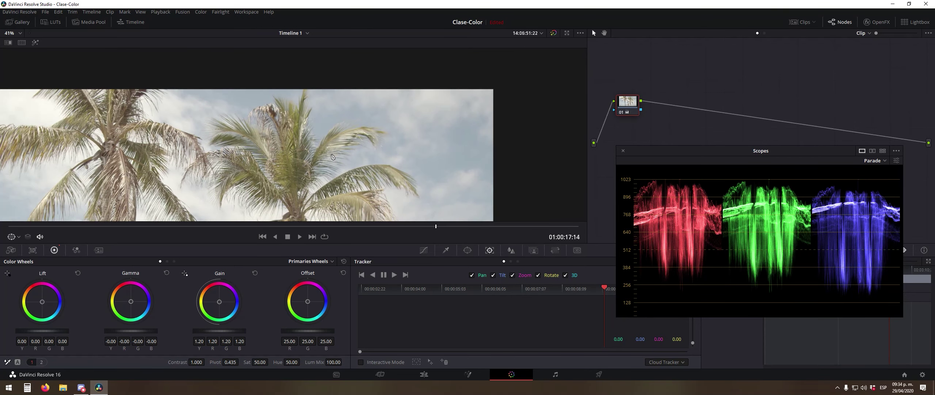
scroll(339, 122, "down", 1)
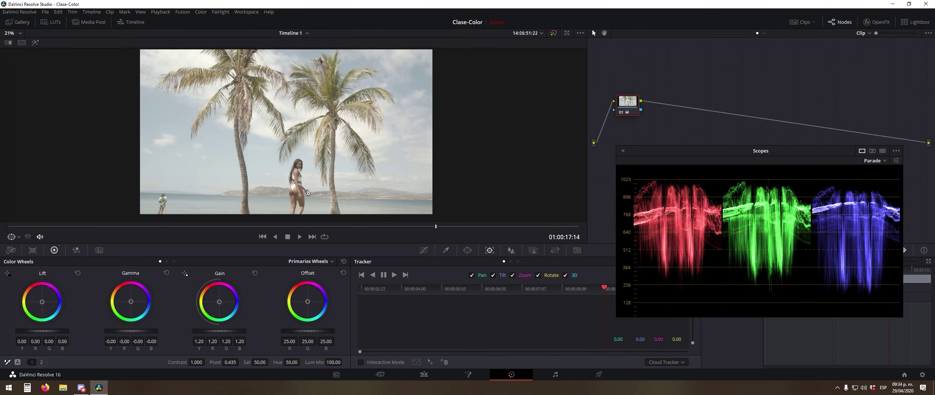
scroll(221, 331, "up", 3)
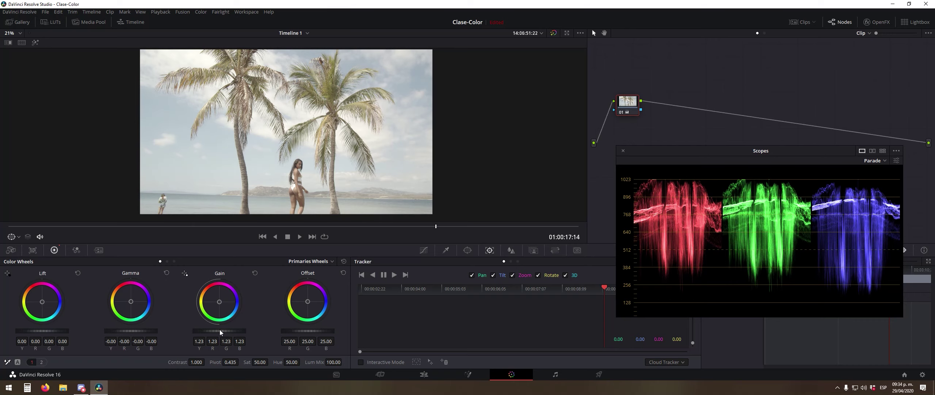
scroll(219, 331, "down", 2)
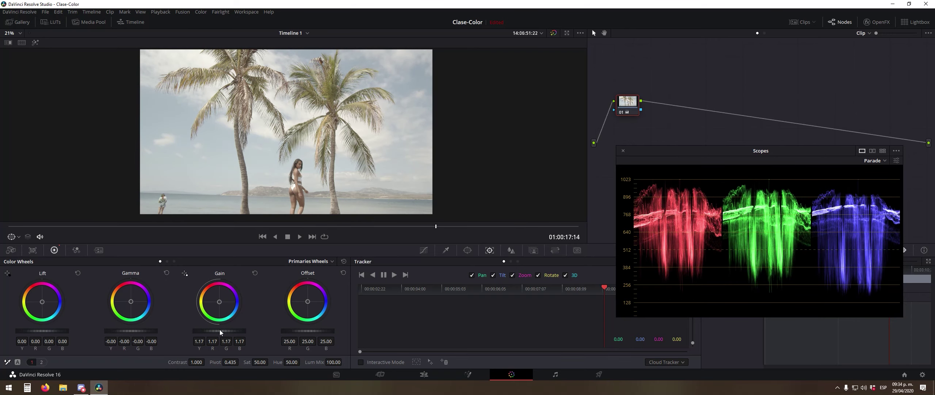
scroll(220, 331, "up", 8)
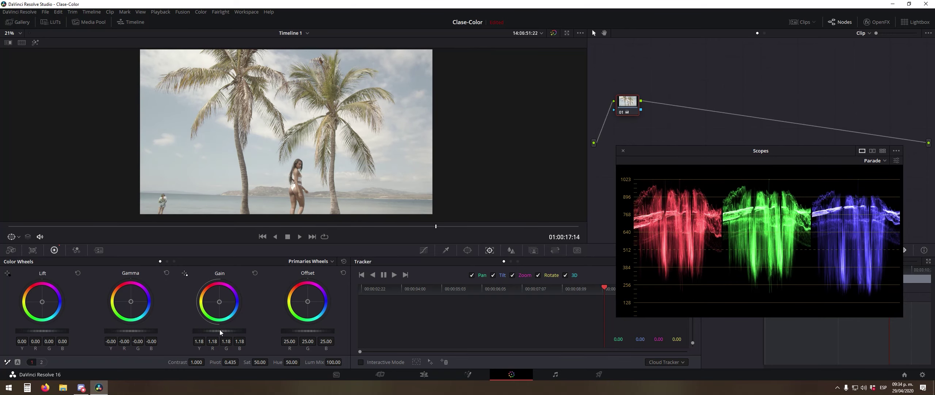
scroll(220, 332, "up", 17)
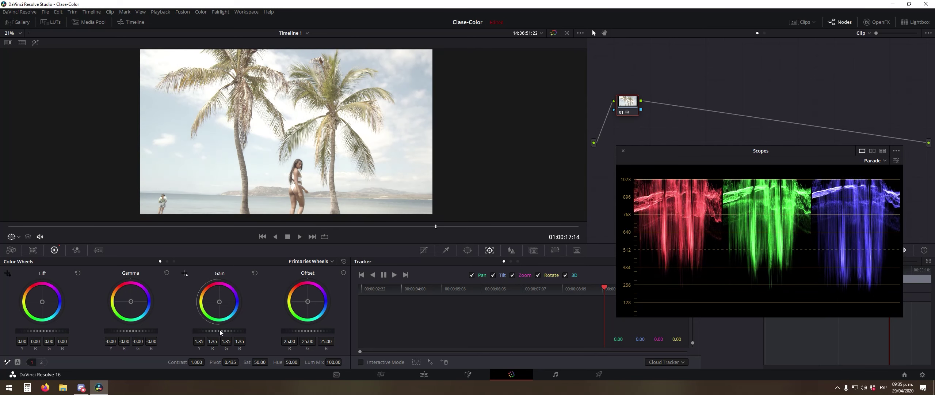
scroll(220, 331, "down", 20)
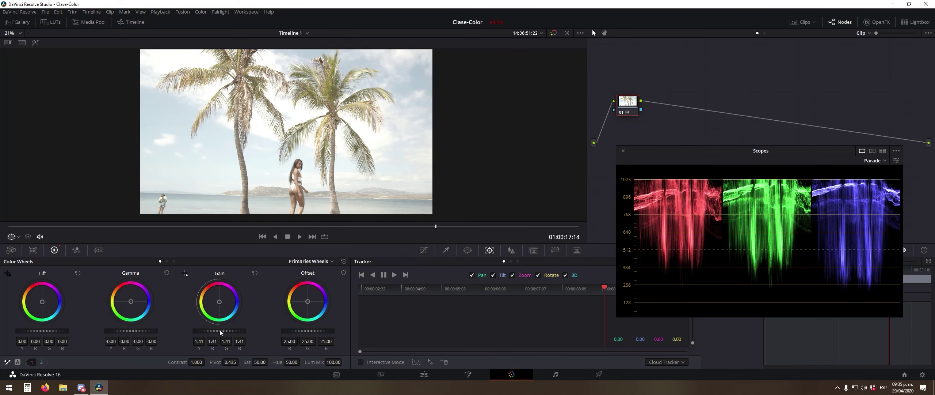
scroll(220, 331, "down", 3)
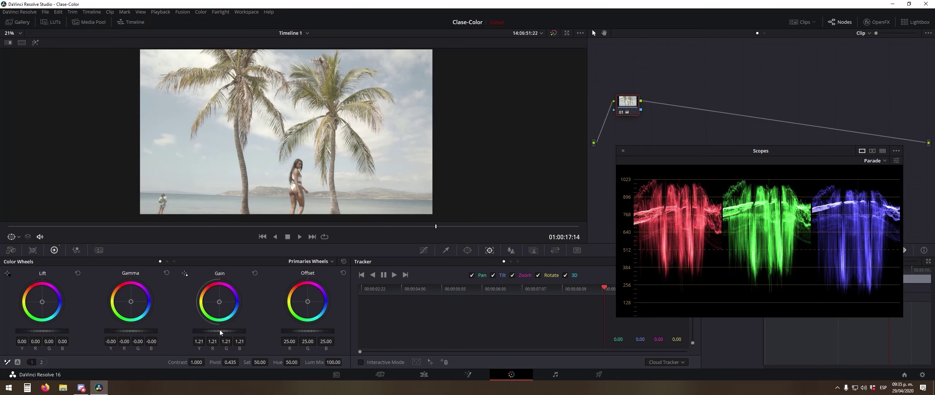
scroll(220, 331, "up", 1)
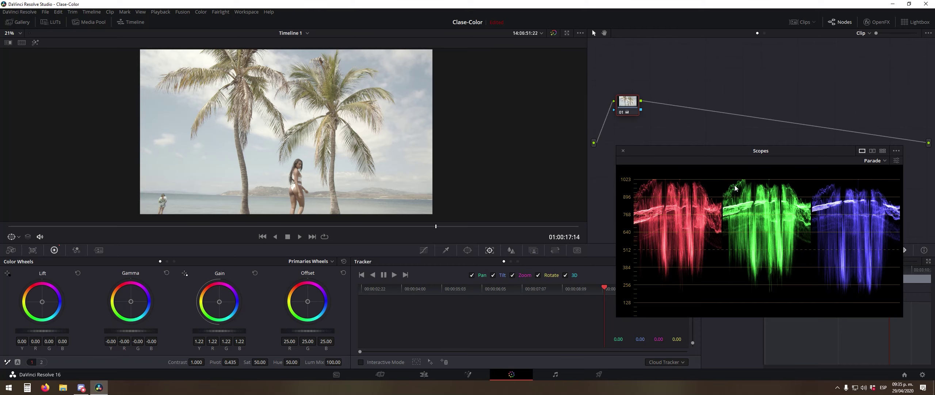
- Fine-tune the master Gain to 1.20, keeping the palm and cloud highlights just below the 1023 limit of the parade
scroll(213, 61, "up", 7)
left_click_drag(199, 72, 270, 114)
scroll(270, 115, "up", 4)
scroll(269, 114, "up", 5)
left_click_drag(208, 99, 293, 136)
scroll(327, 137, "down", 16)
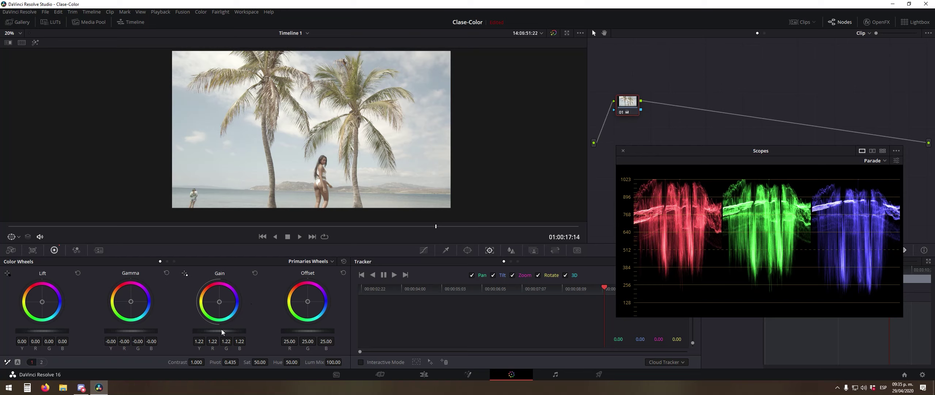
scroll(221, 329, "down", 5)
scroll(221, 329, "up", 5)
scroll(222, 329, "down", 1)
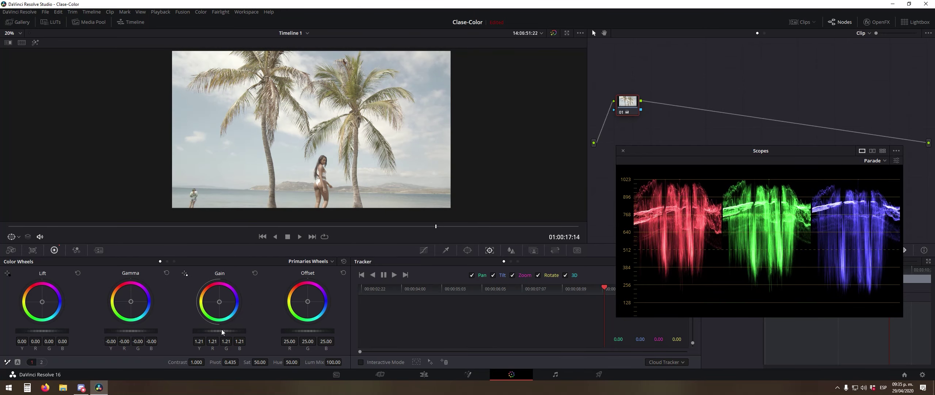
scroll(221, 331, "down", 1)
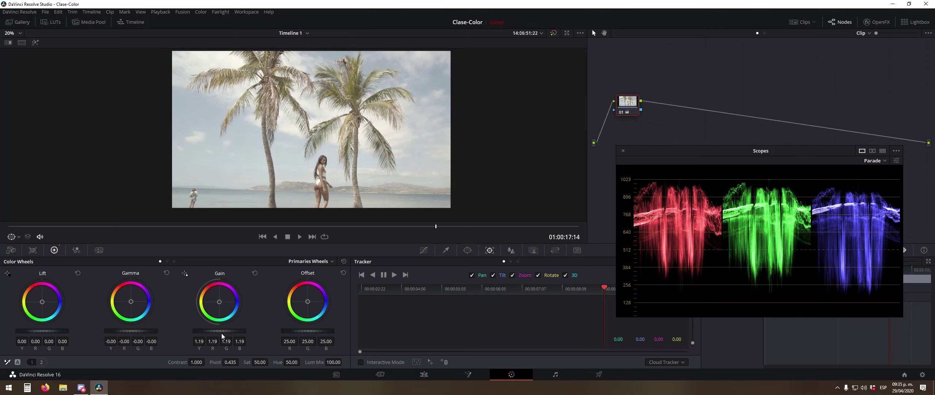
scroll(221, 333, "down", 1)
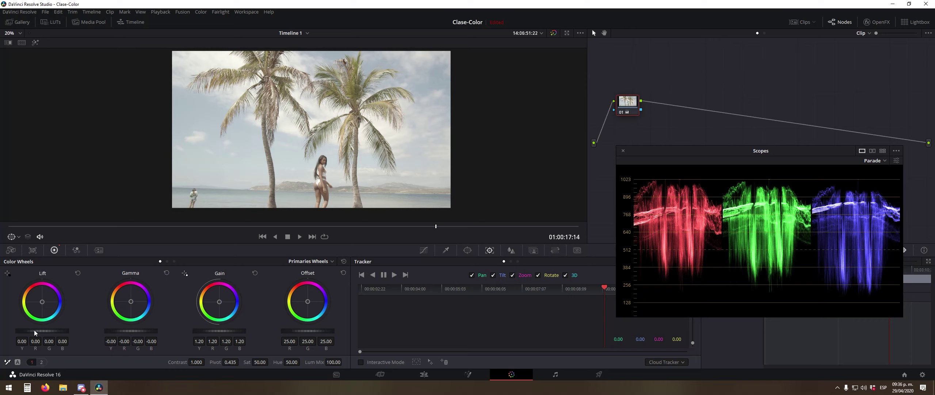
- Try the master Lift as low as -0.09 to darken the shadows, and bring it back up to 0.01
scroll(34, 331, "down", 4)
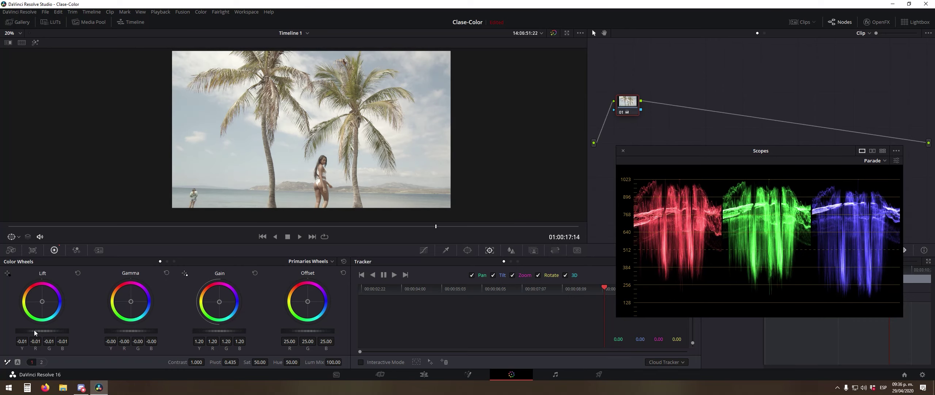
scroll(33, 330, "down", 6)
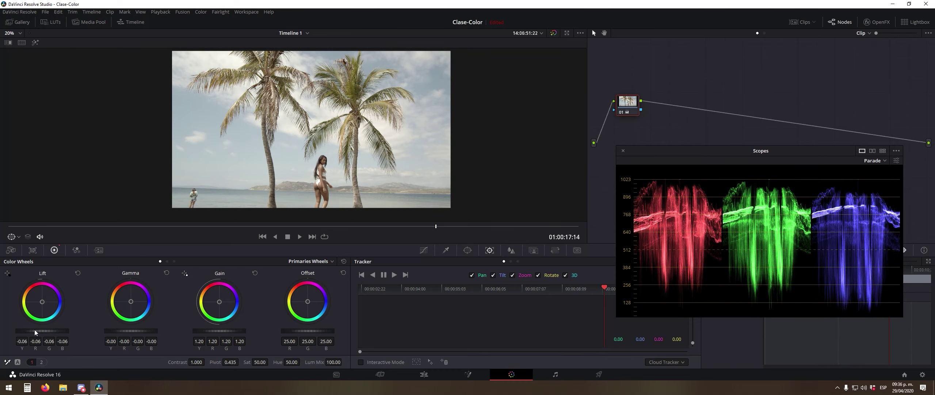
scroll(34, 329, "up", 1)
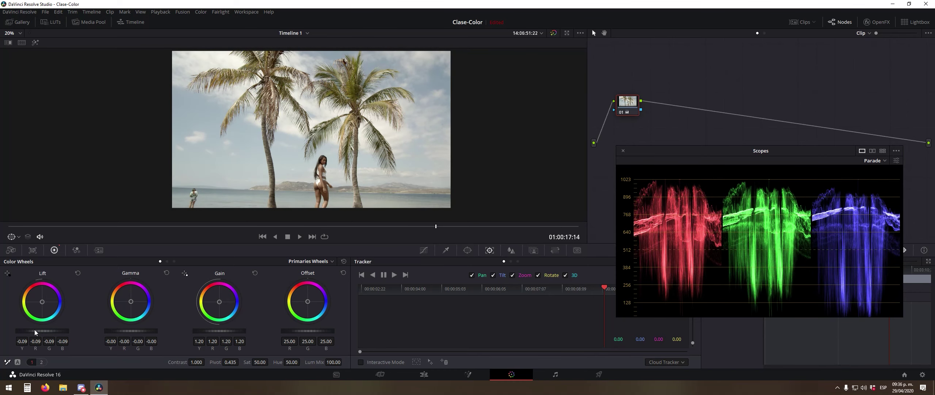
scroll(34, 331, "up", 1)
scroll(34, 329, "down", 4)
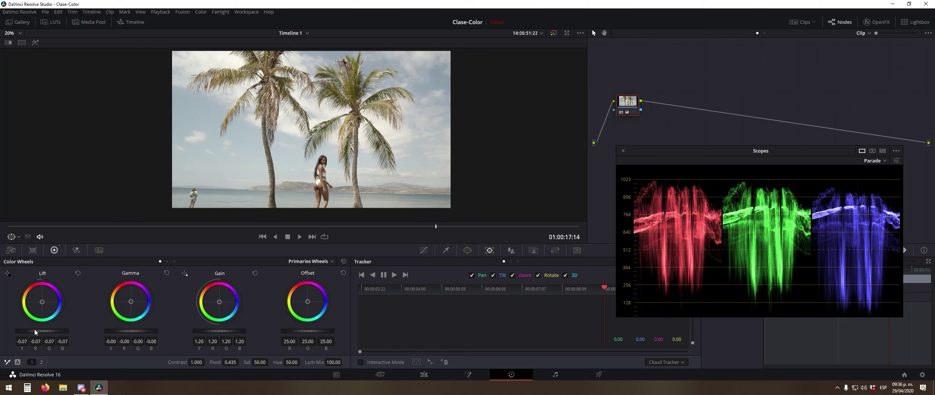
scroll(34, 328, "up", 13)
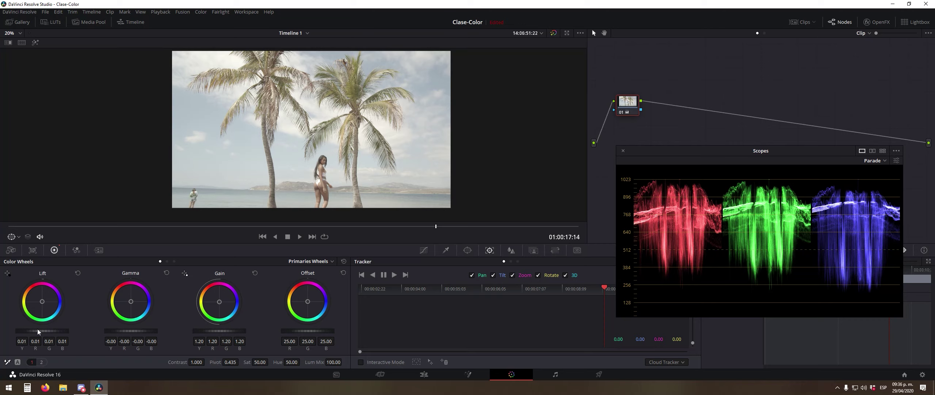
- Lower the master Lift to -0.11, bringing the darkest parade traces close to the bottom limit
scroll(333, 149, "up", 1)
left_click_drag(379, 178, 347, 140)
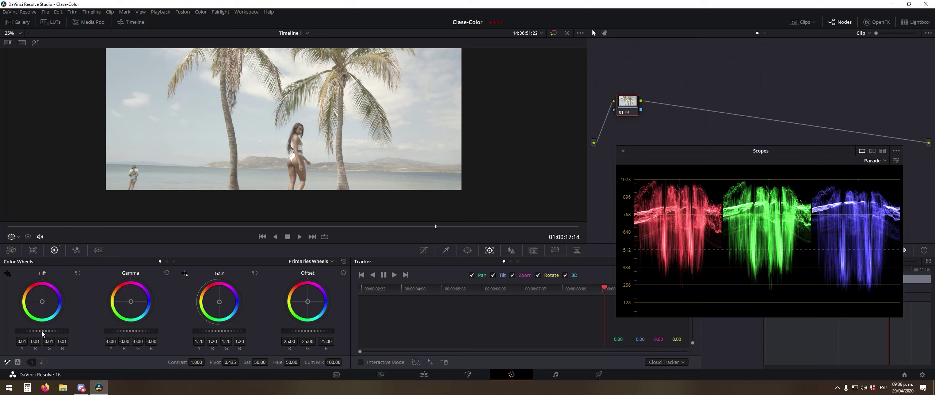
scroll(42, 330, "down", 6)
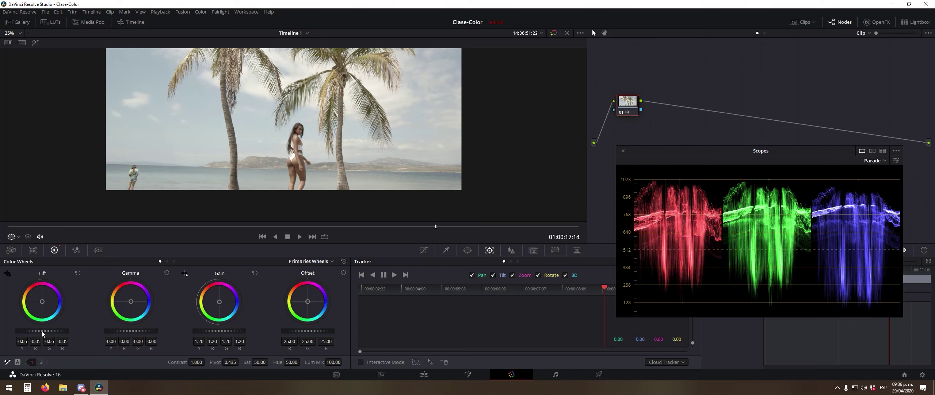
scroll(41, 330, "down", 5)
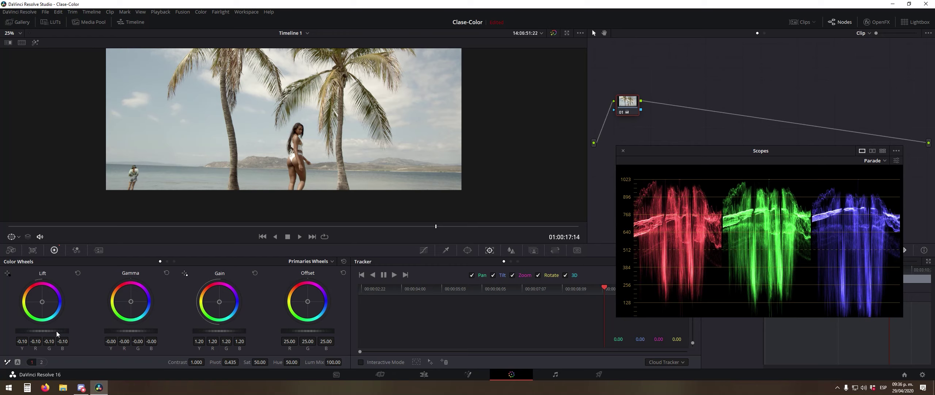
left_click_drag(333, 131, 353, 160)
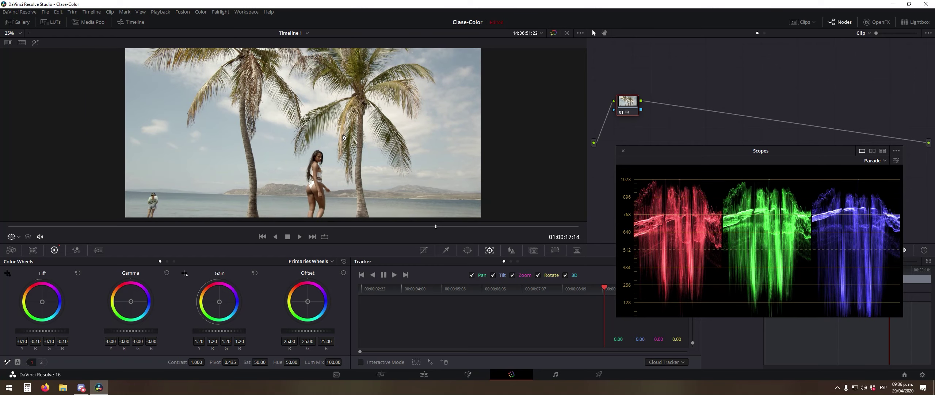
scroll(58, 331, "down", 3)
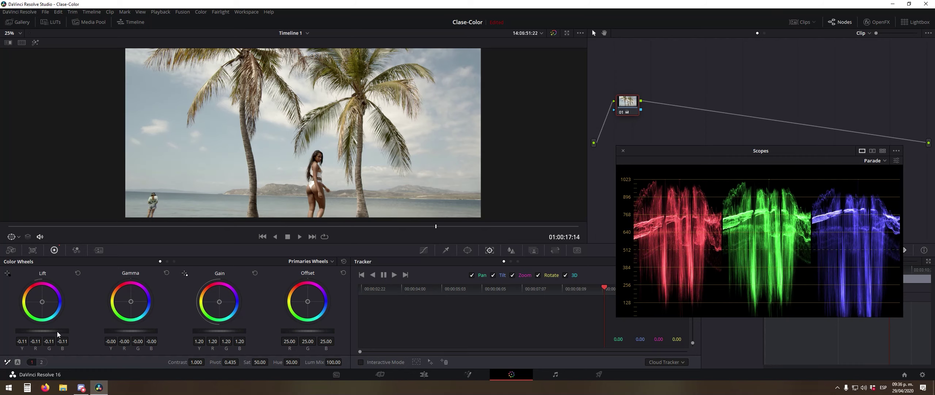
- Compare the shadows with the master Lift raised to -0.01, and settle the Lift at -0.12
scroll(57, 331, "up", 12)
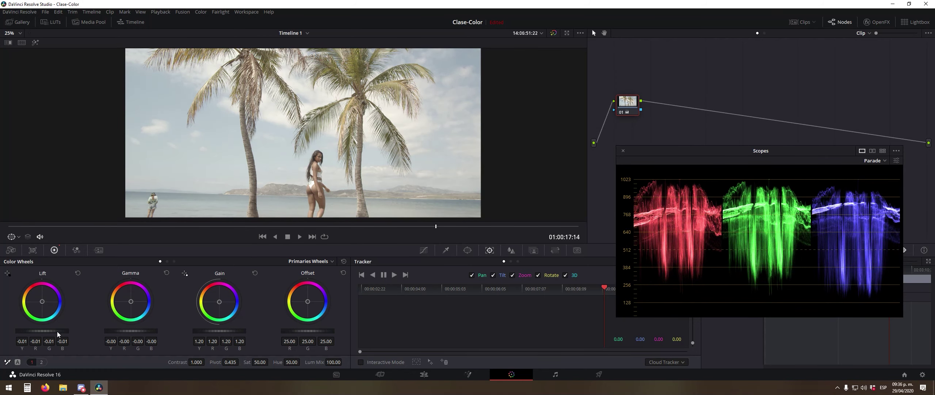
scroll(57, 331, "down", 9)
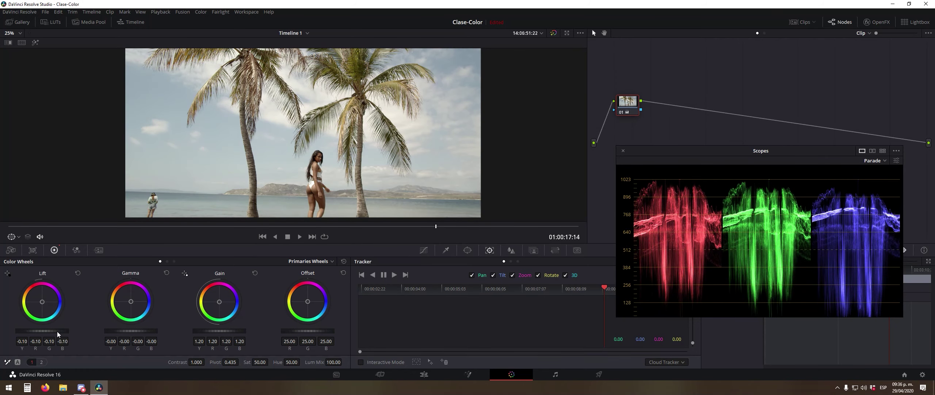
scroll(57, 331, "down", 1)
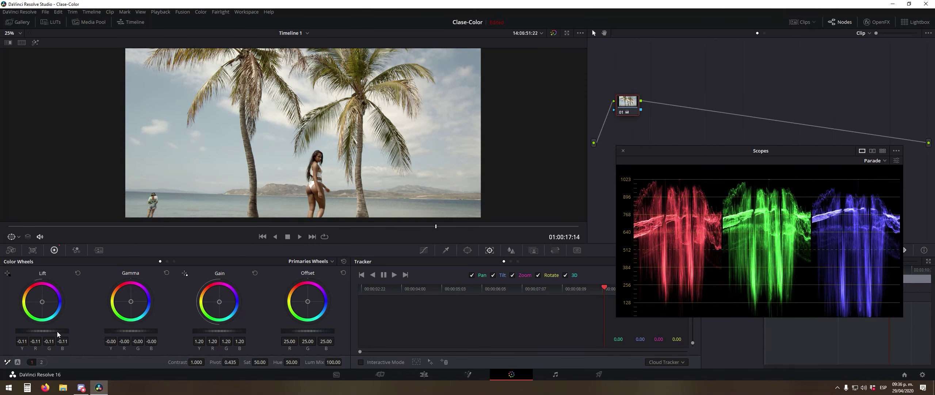
scroll(57, 331, "up", 2)
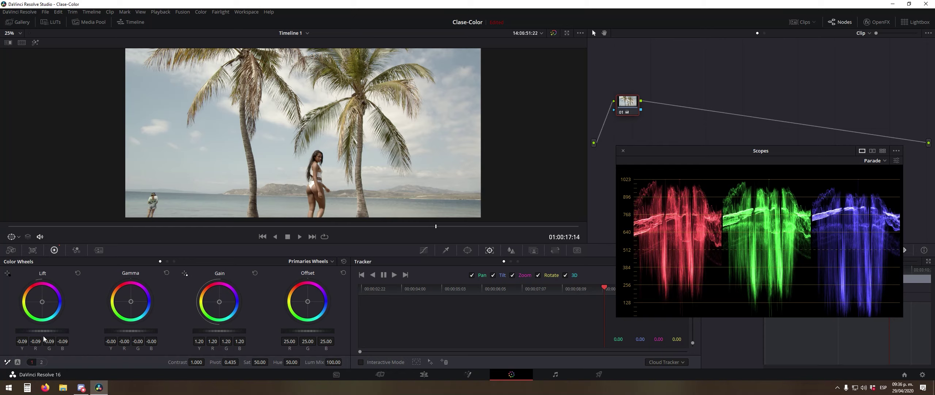
scroll(47, 334, "down", 3)
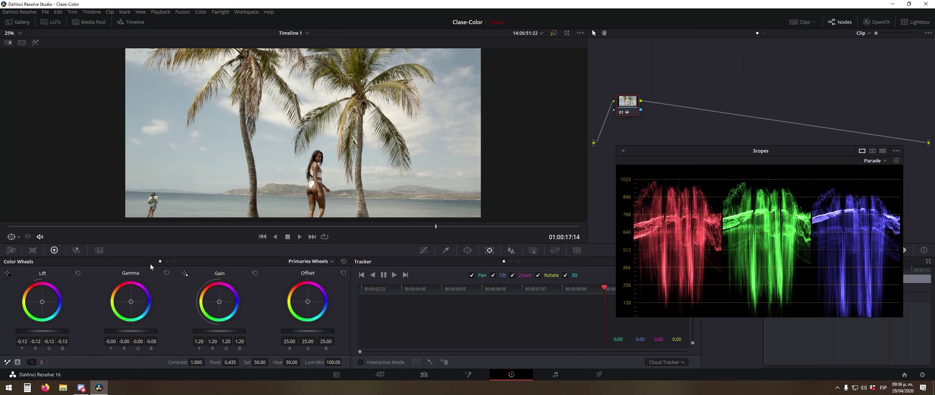
- Try the master Gamma as high as 0.12 and as low as -0.06, and bring it back to 0.02
scroll(261, 157, "down", 5)
left_click_drag(308, 107, 295, 128)
scroll(311, 161, "up", 3)
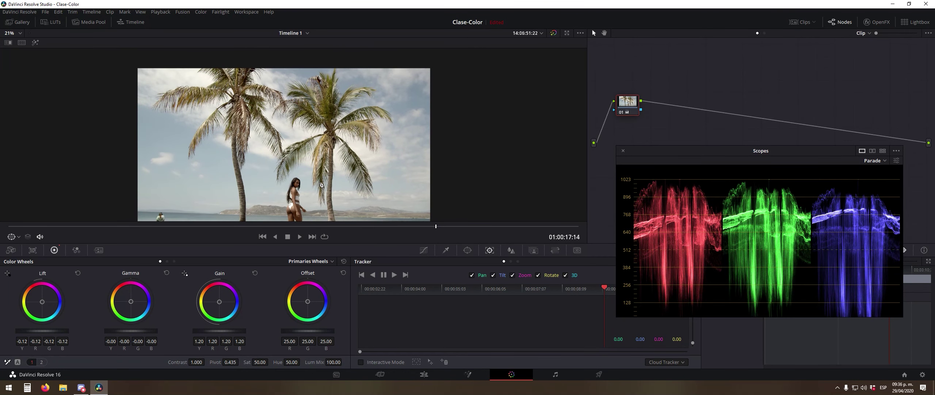
mouse_move(321, 185)
left_mouse_down()
mouse_move(328, 164)
mouse_move(328, 174)
left_mouse_up()
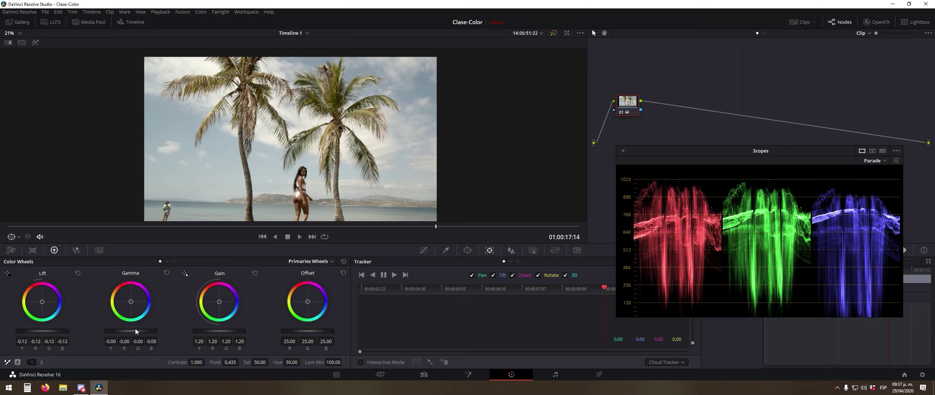
scroll(135, 330, "down", 2)
scroll(136, 331, "up", 9)
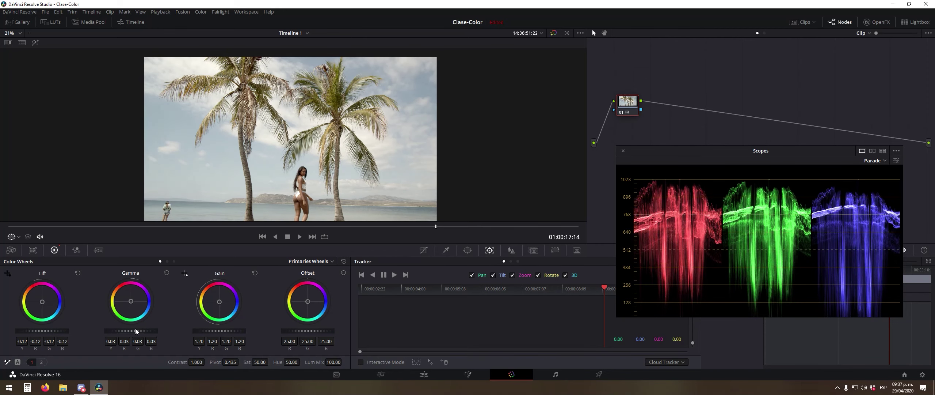
scroll(135, 329, "up", 5)
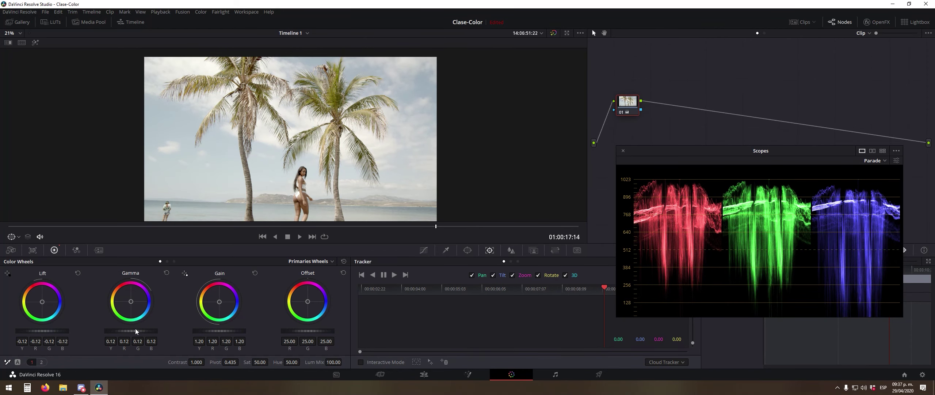
scroll(135, 328, "down", 18)
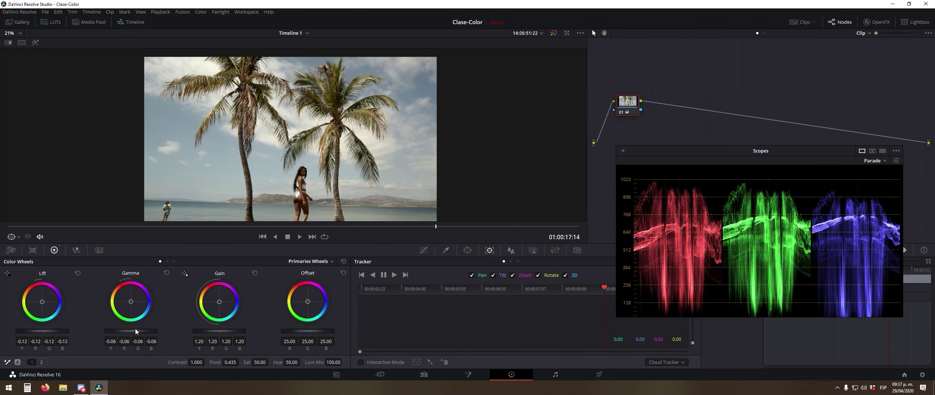
scroll(135, 330, "up", 8)
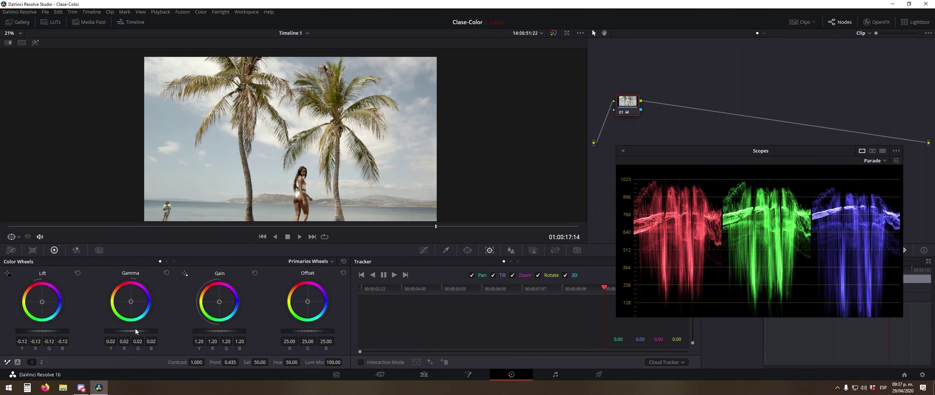
- Fine-tune the master Gamma to 0.04, checking the midtones on the woman's skin close up
scroll(135, 329, "up", 2)
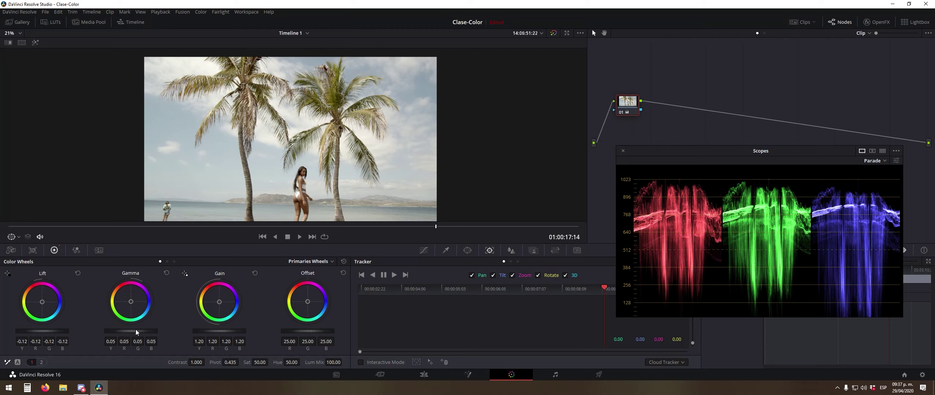
scroll(136, 330, "down", 5)
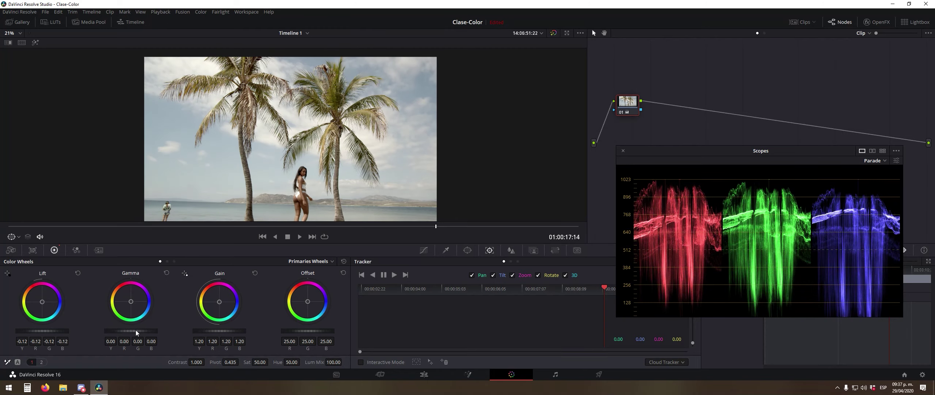
scroll(136, 329, "up", 3)
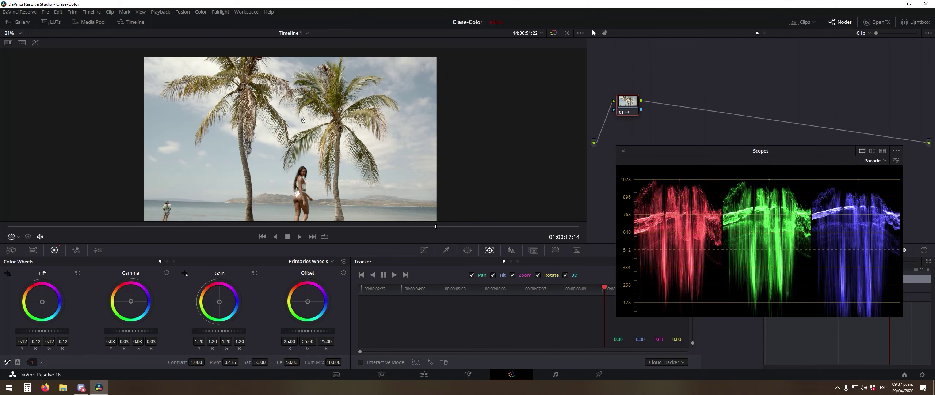
scroll(303, 119, "up", 2)
left_click_drag(339, 146, 332, 36)
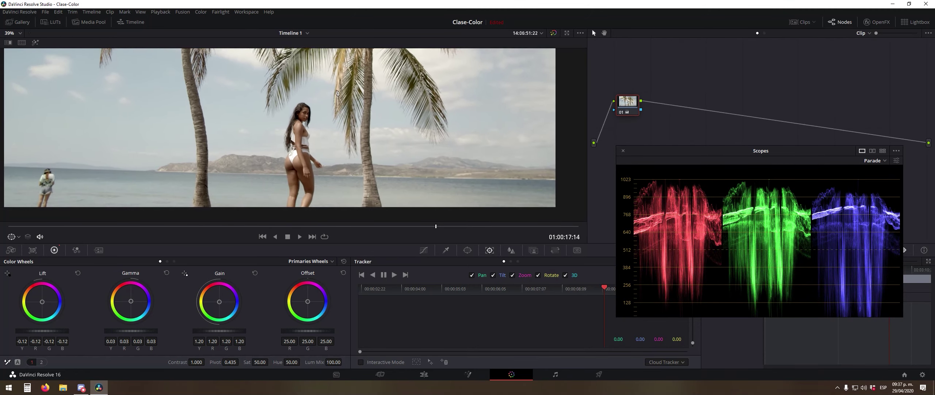
scroll(328, 105, "up", 3)
left_click_drag(310, 76, 280, 109)
scroll(272, 90, "down", 3)
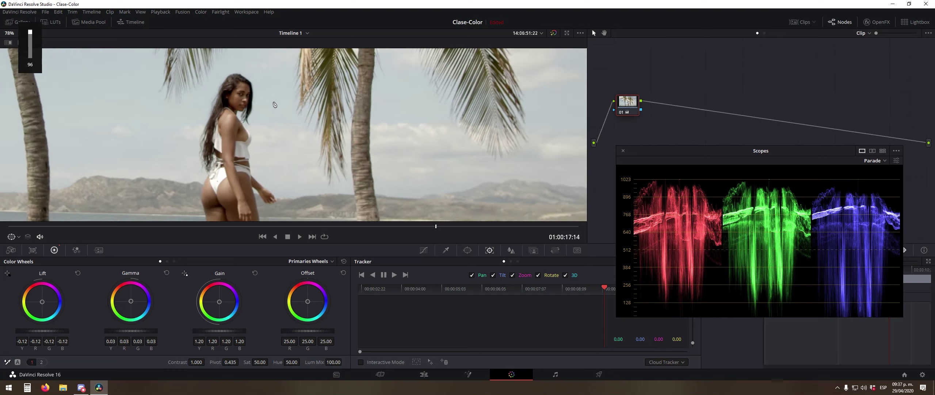
left_click_drag(127, 329, 128, 329)
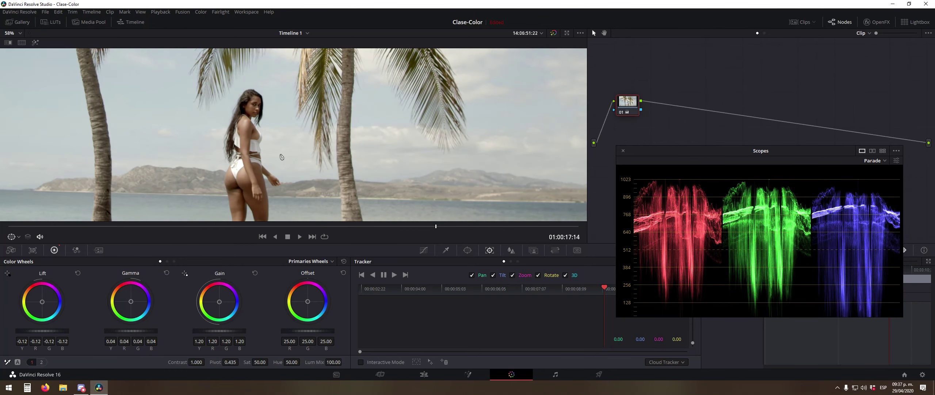
- Compare the whole frame before and after the grade by repeatedly disabling and enabling the Primary Balance node, leaving it enabled
scroll(282, 156, "down", 5)
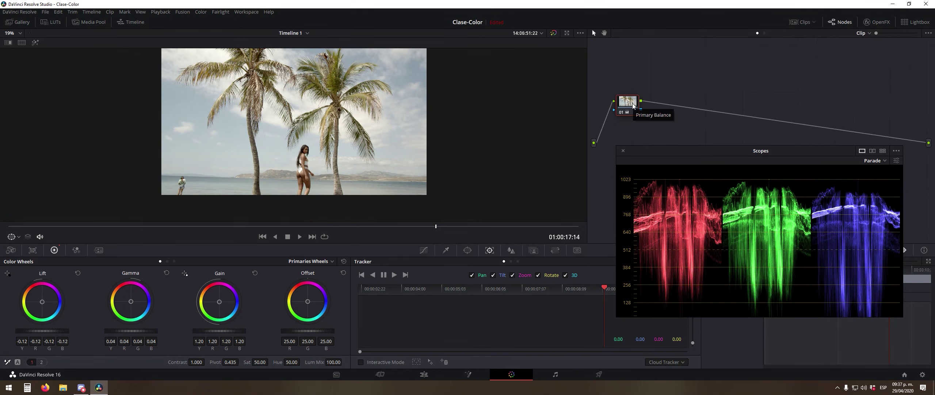
key("ctrl+d")
key("ctrl+d")
key("ctrl+d")
key("ctrl+d")
key("ctrl+d")
key("ctrl+d")
key("ctrl+d")
key("ctrl+d")
key("ctrl+d")
key("ctrl+d")
key("ctrl+d")
key("ctrl+d")
key("ctrl+d")
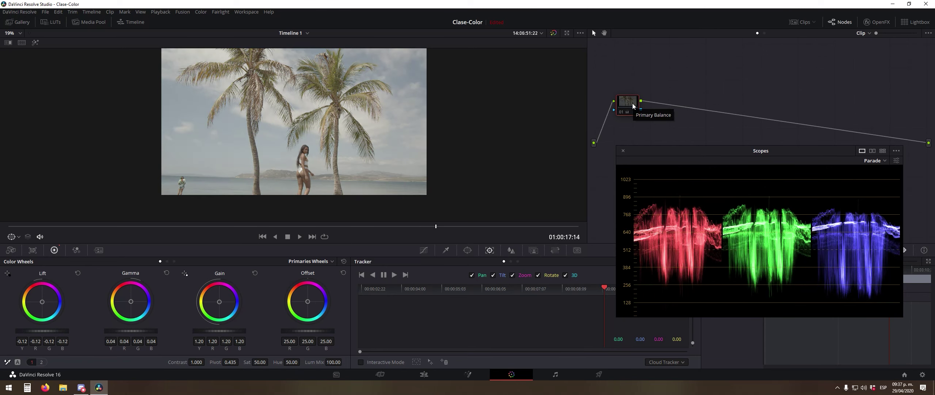
key("ctrl+d")
key("ctrl+d")
key("ctrl+d")
key("ctrl+d")
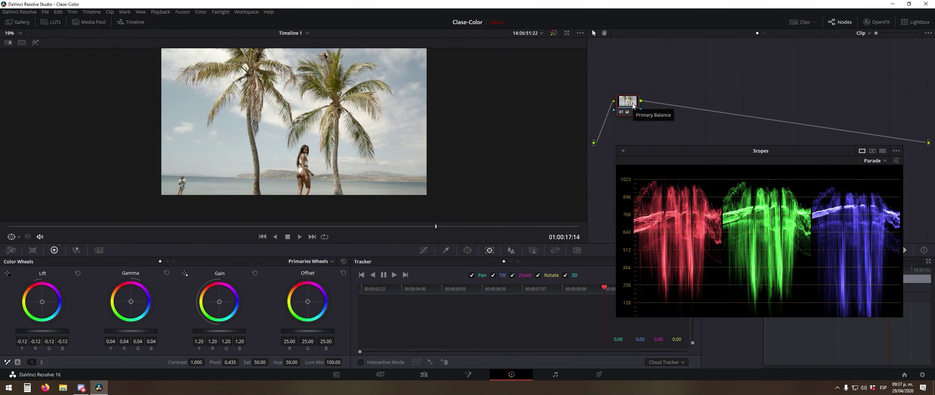
key("ctrl+d")
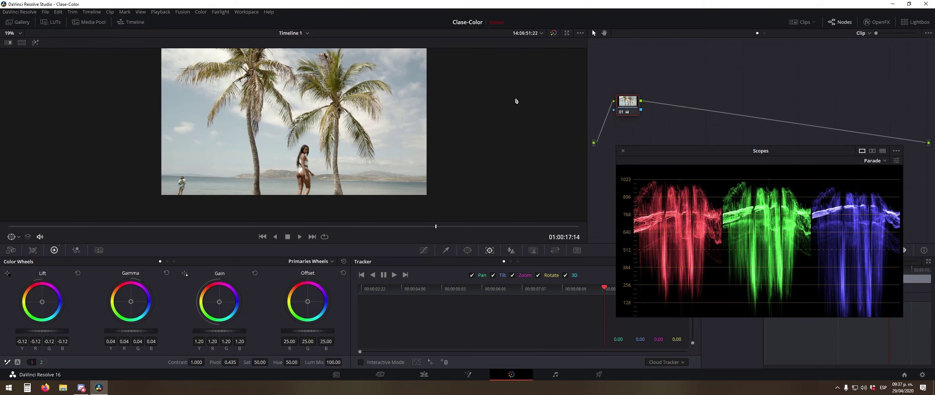
- Try an exaggerated contrast with the master Gain at 1.46 and the master Lift at -0.22, and undo both changes
scroll(298, 144, "up", 5)
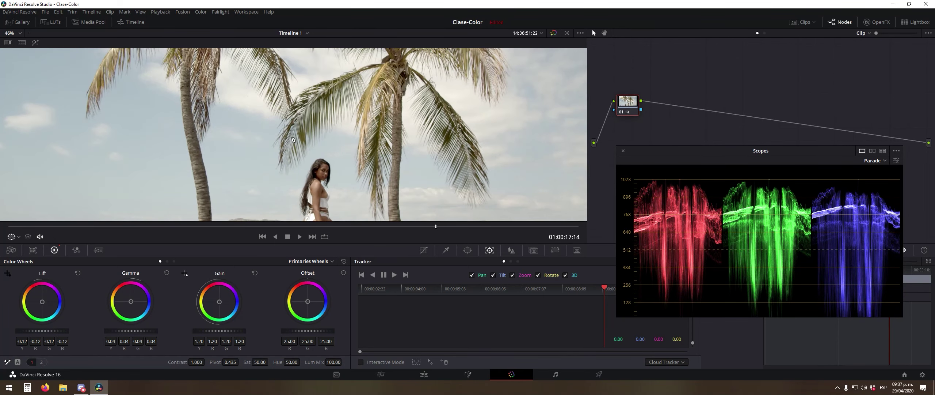
left_click_drag(353, 147, 392, 148)
scroll(392, 148, "down", 2)
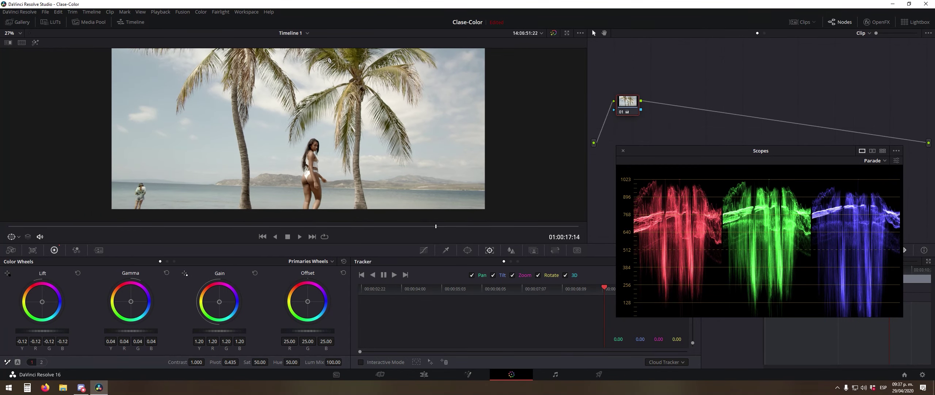
left_click_drag(549, 162, 522, 185)
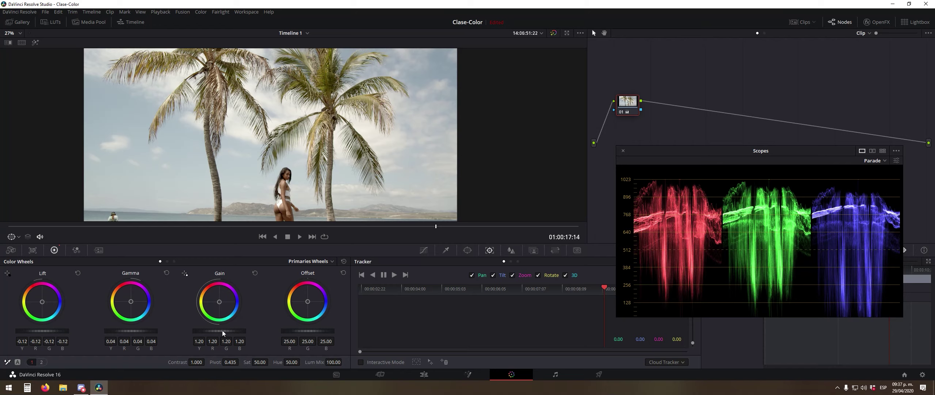
scroll(223, 331, "up", 10)
scroll(45, 331, "down", 1)
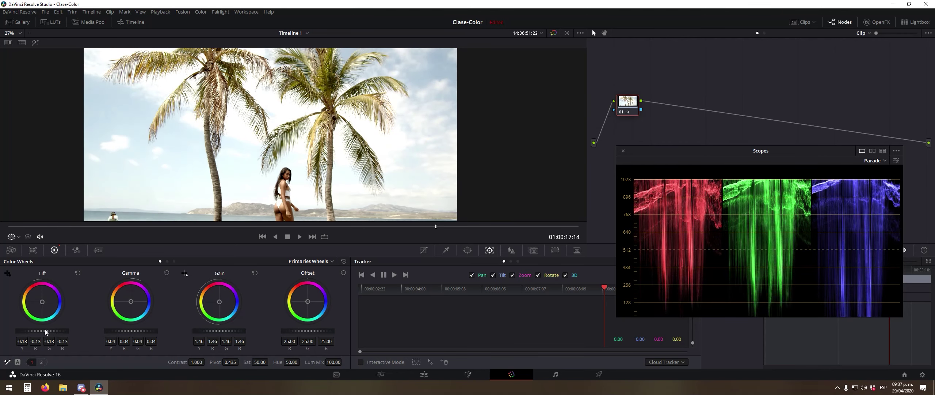
scroll(45, 330, "down", 9)
scroll(295, 162, "down", 2)
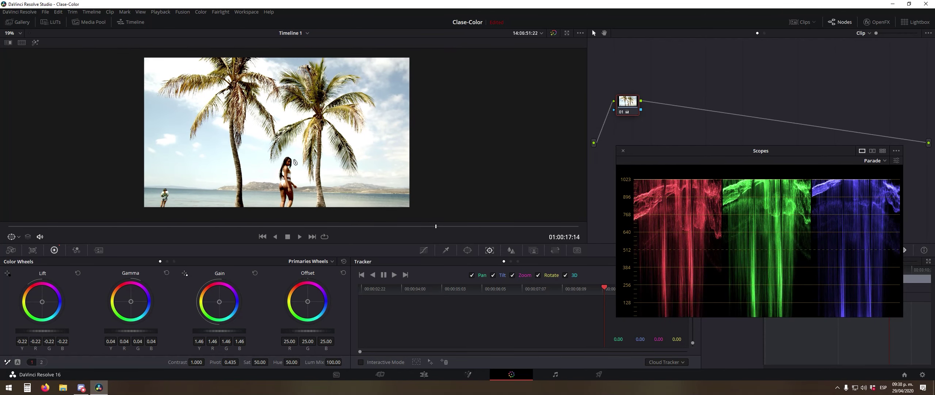
scroll(295, 162, "up", 2)
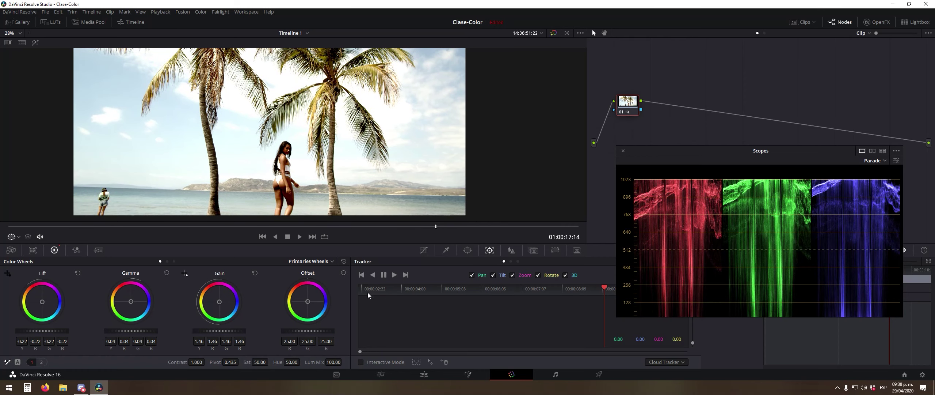
scroll(216, 331, "down", 2)
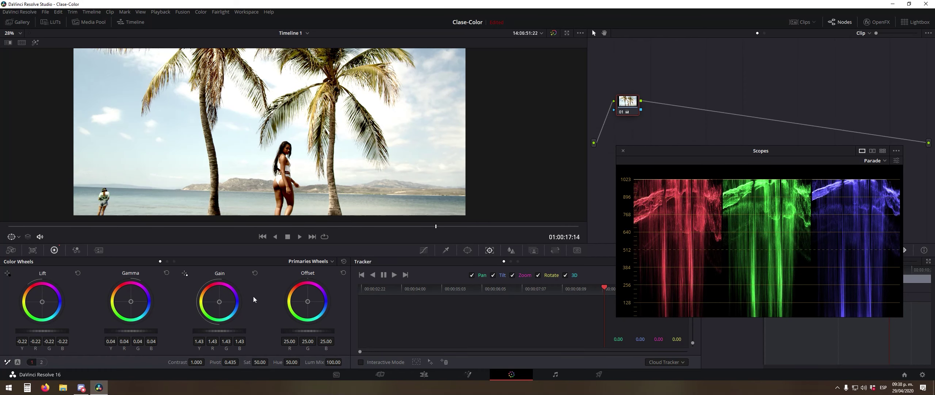
key("ctrl+z")
key("ctrl+z")
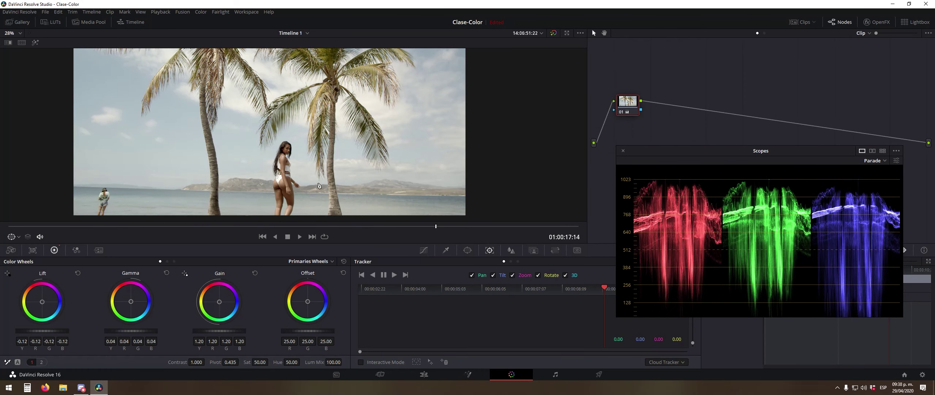
- Lower the first node's master Lift to -0.13 and check the shadows in the frame
mouse_move(433, 175)
left_mouse_down()
mouse_move(356, 219)
mouse_move(483, 161)
mouse_move(438, 178)
left_mouse_up()
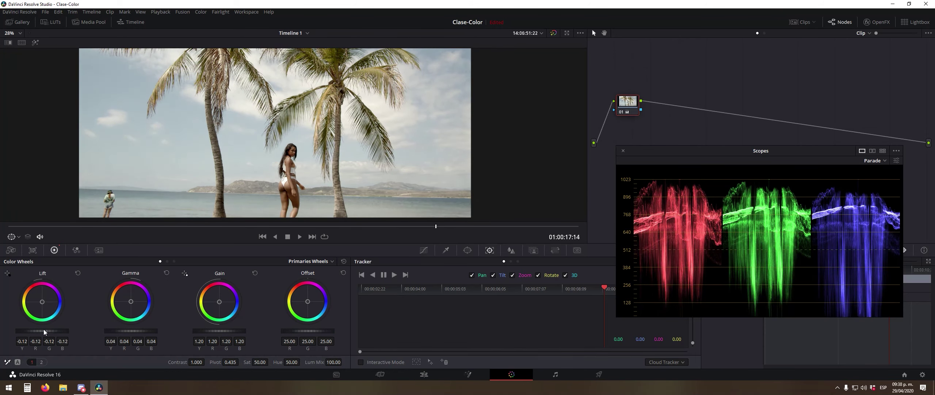
scroll(44, 330, "down", 1)
scroll(321, 108, "down", 3)
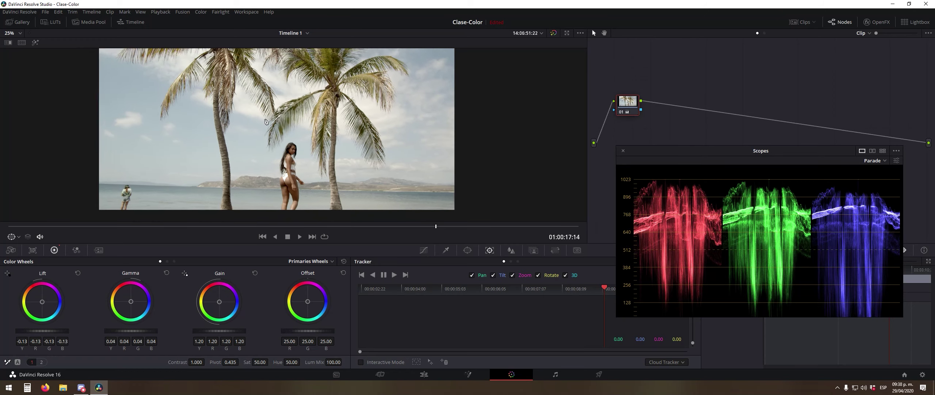
scroll(320, 108, "up", 2)
mouse_move(336, 103)
left_mouse_down()
mouse_move(306, 156)
mouse_move(335, 105)
left_mouse_up()
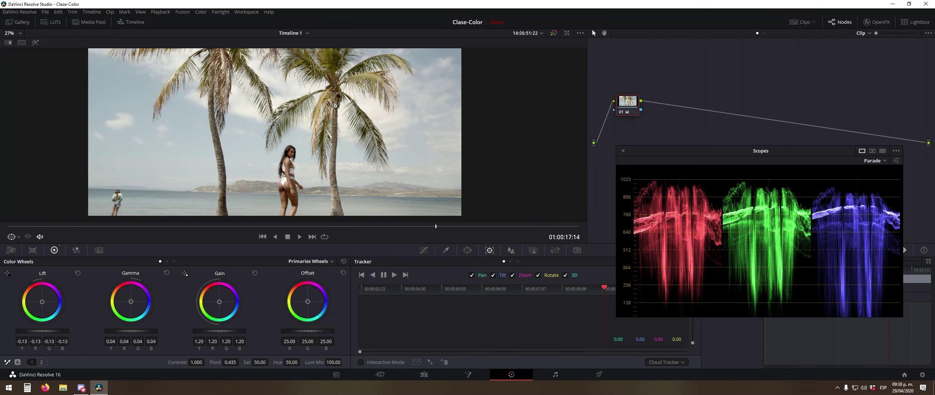
- Add a serial node after the balance node and space the two nodes apart in the graph
left_click_drag(632, 103, 635, 101)
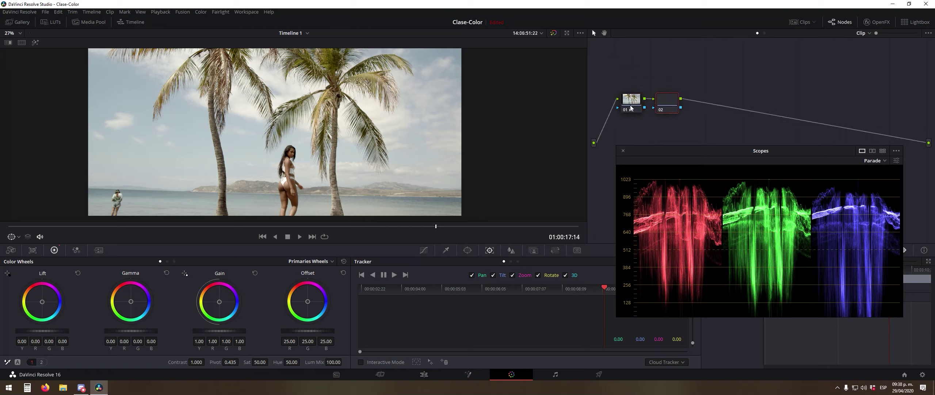
right_click(637, 105)
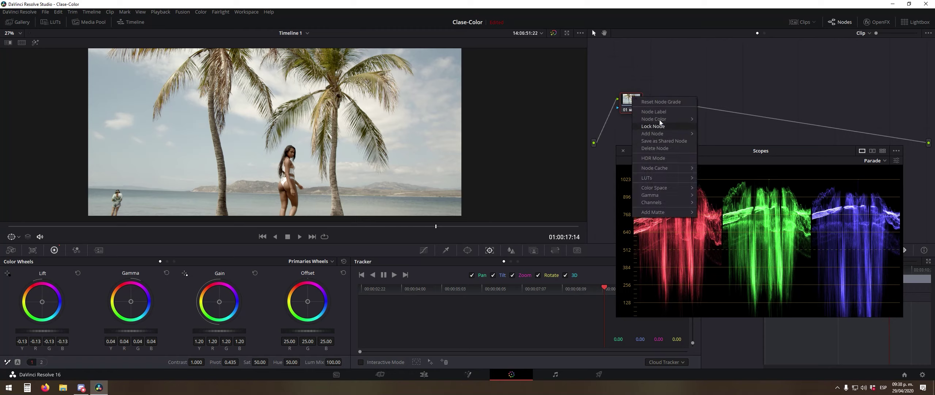
mouse_move(665, 134)
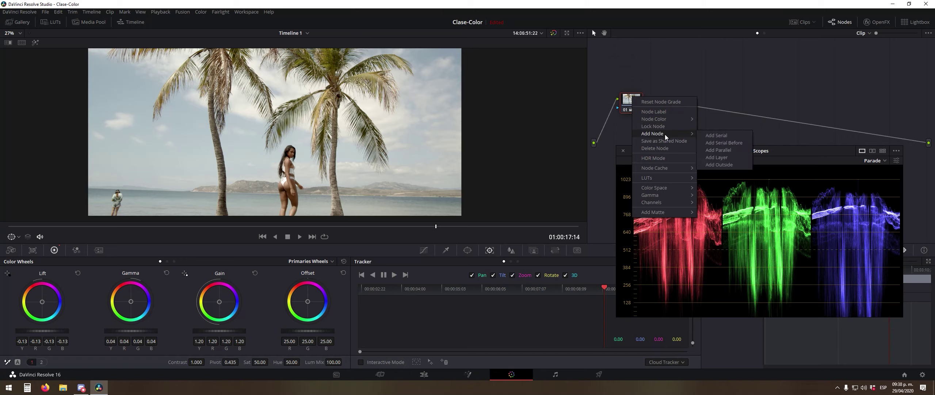
left_click(708, 135)
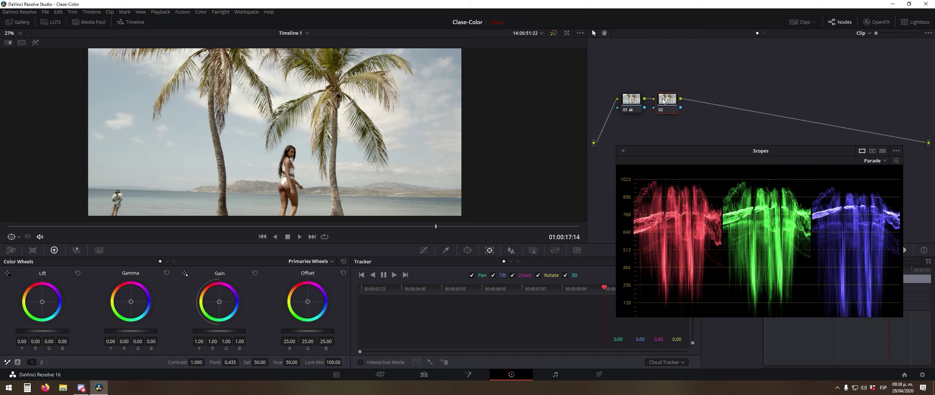
left_click_drag(660, 110, 676, 110)
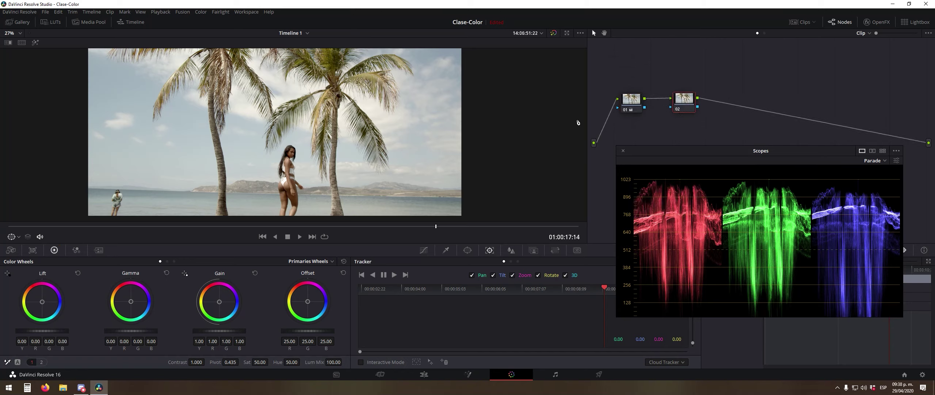
- Examine the balanced picture in the whole frame and close up on the woman, the palm trunks and the sea
scroll(304, 154, "down", 3)
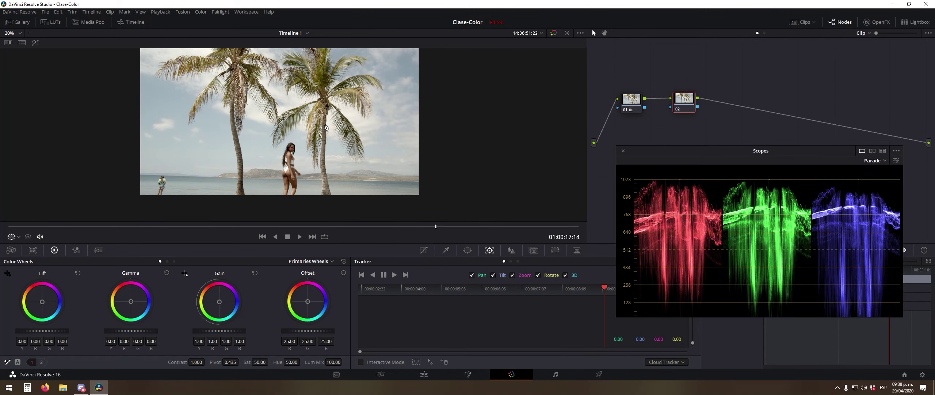
left_click_drag(325, 111, 334, 129)
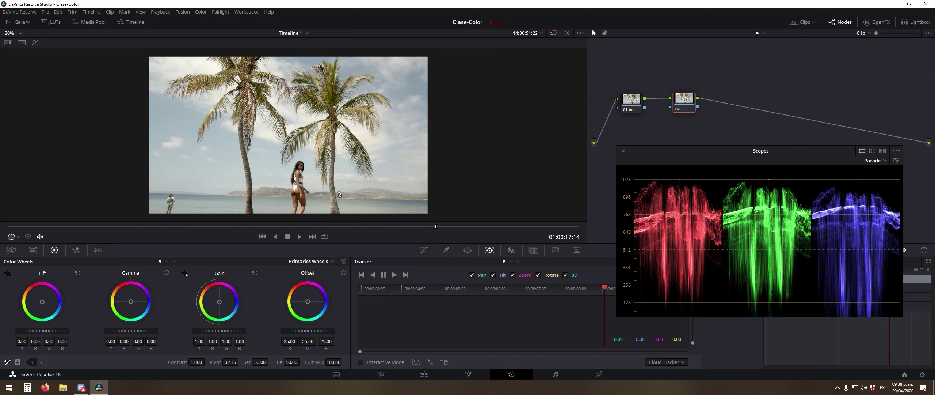
left_click_drag(686, 101, 684, 102)
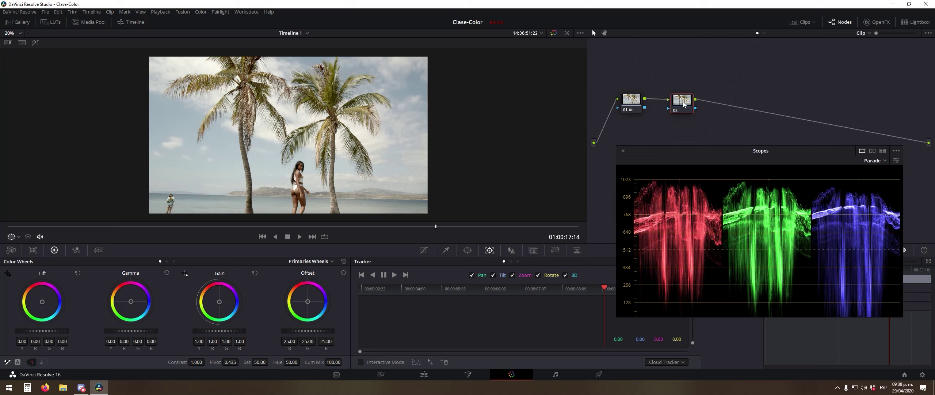
scroll(291, 131, "up", 2)
left_click_drag(388, 171, 336, 204)
key("XF86AudioLowerVolume")
key("XF86AudioRaiseVolume")
scroll(369, 160, "up", 2)
left_click_drag(375, 158, 363, 162)
scroll(362, 162, "down", 2)
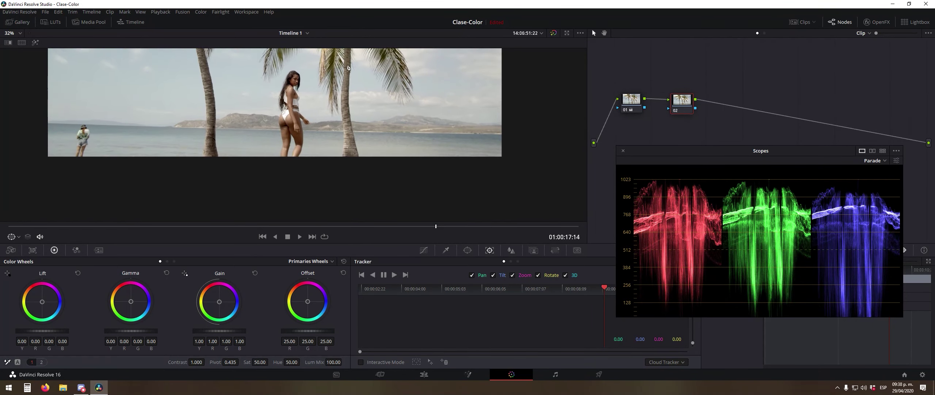
scroll(354, 168, "up", 1)
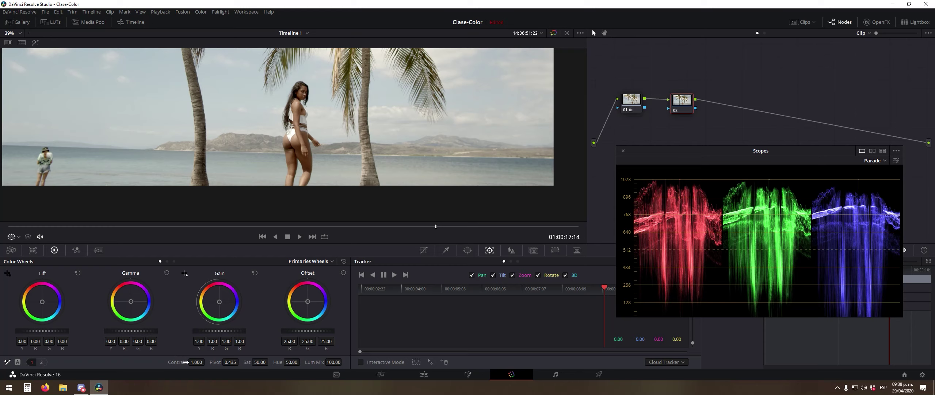
- Try the second node's Contrast raised to 1.126 and lowered to 0.740, comparing the spread on the parade scope
left_click_drag(178, 363, 201, 363)
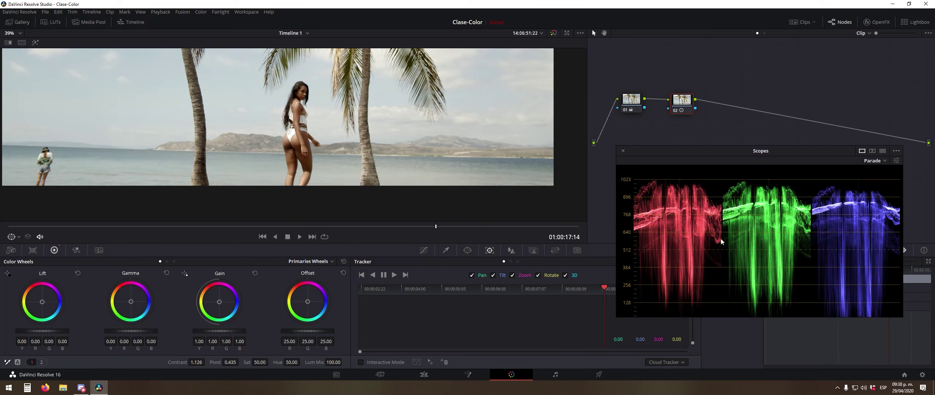
key("ctrl+z")
left_click_drag(181, 365, 134, 364)
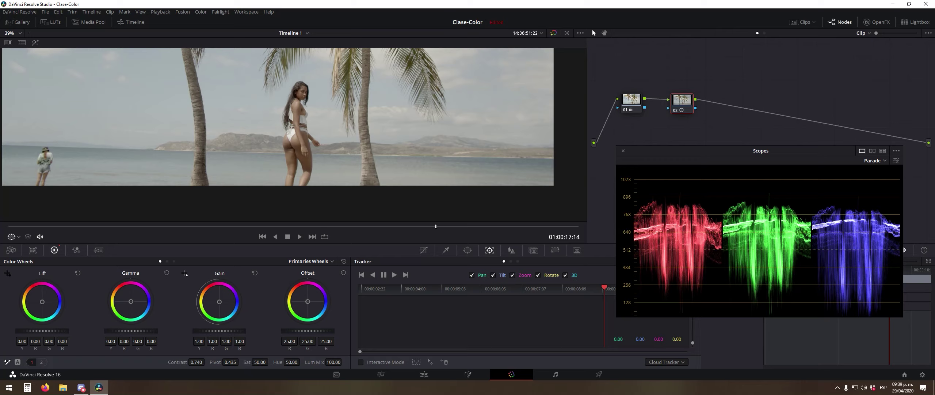
- Try a lower Saturation and a Hue of 63 on the second node, and undo all its trial adjustments
left_click_drag(248, 364, 219, 363)
key("ctrl+z")
left_click_drag(292, 362, 312, 362)
key("ctrl+z")
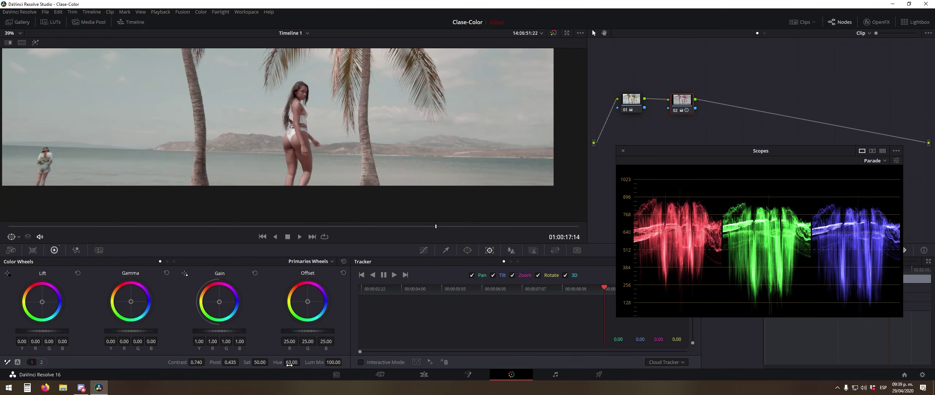
key("ctrl+z")
key("ctrl+z")
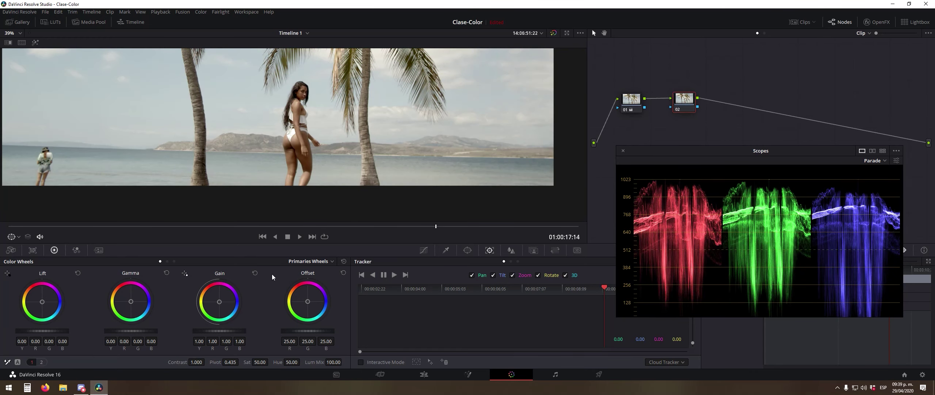
- Raise the second node's Saturation to 67.40 and check the colours on the woman's skin and the whole frame
left_click_drag(297, 97, 341, 177)
scroll(341, 177, "down", 2)
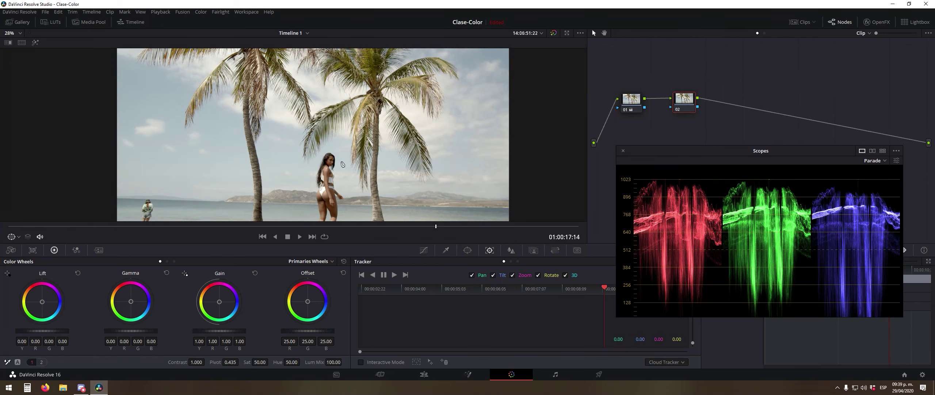
mouse_move(344, 113)
left_mouse_down()
mouse_move(345, 176)
mouse_move(356, 109)
left_mouse_up()
scroll(392, 106, "up", 1)
left_click_drag(420, 90, 421, 73)
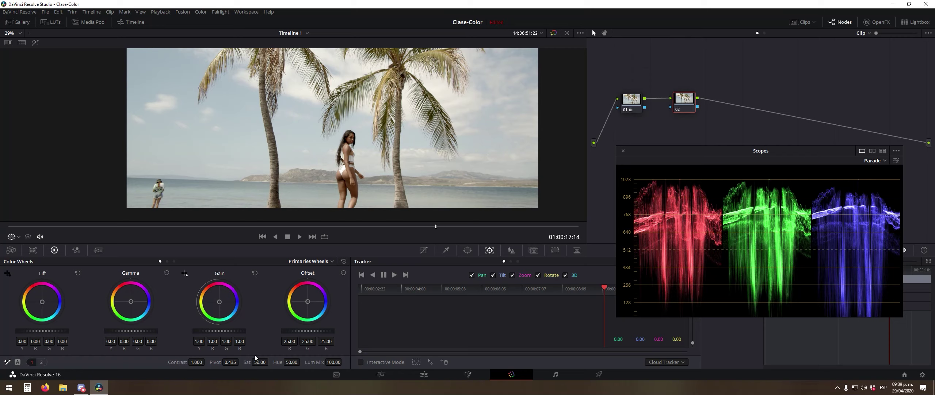
left_click_drag(248, 363, 270, 361)
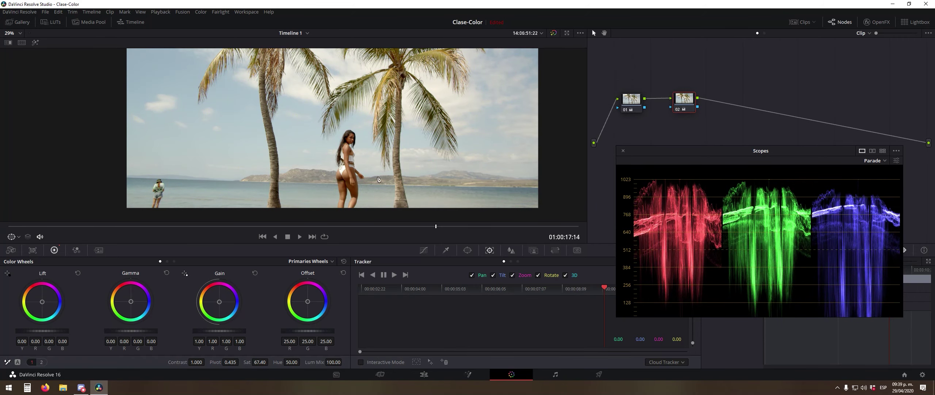
scroll(422, 185, "up", 5)
left_click_drag(423, 184, 313, 126)
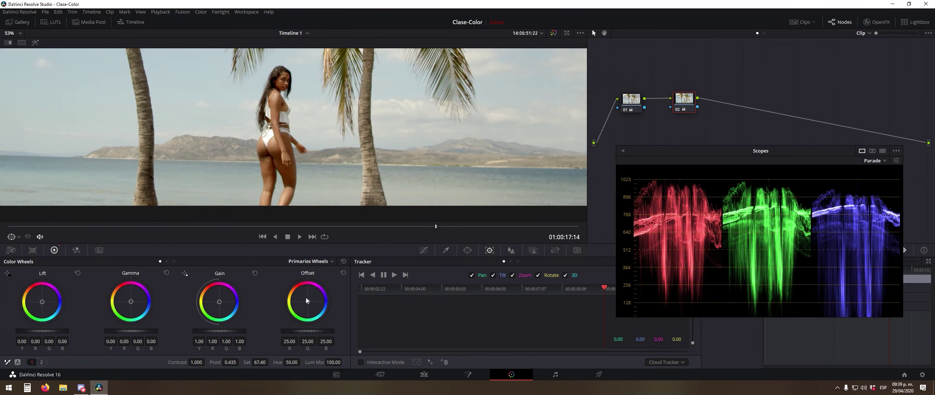
scroll(245, 213, "down", 6)
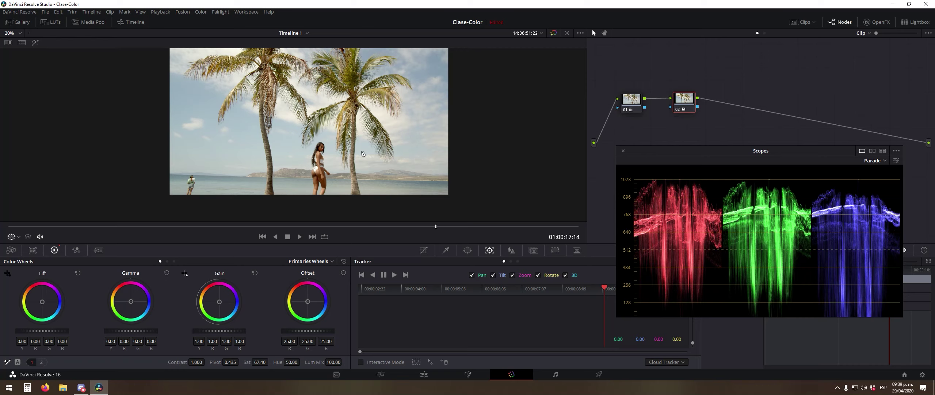
scroll(351, 134, "up", 1)
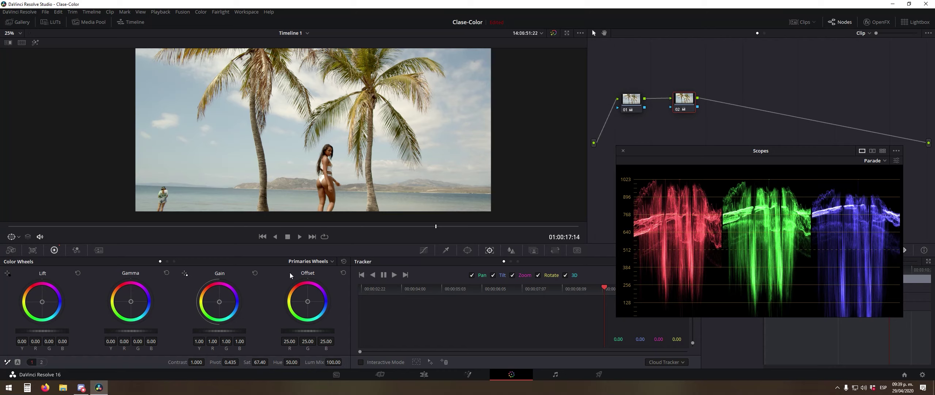
- Set the second node's Saturation to exactly 65 and check the colours in the whole frame and close up
left_click(260, 364)
type("65")
key("Return")
scroll(301, 128, "down", 1)
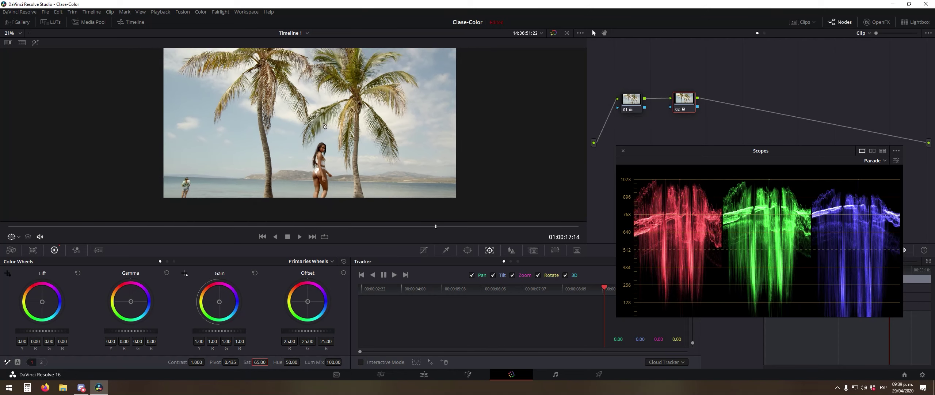
scroll(285, 98, "up", 2)
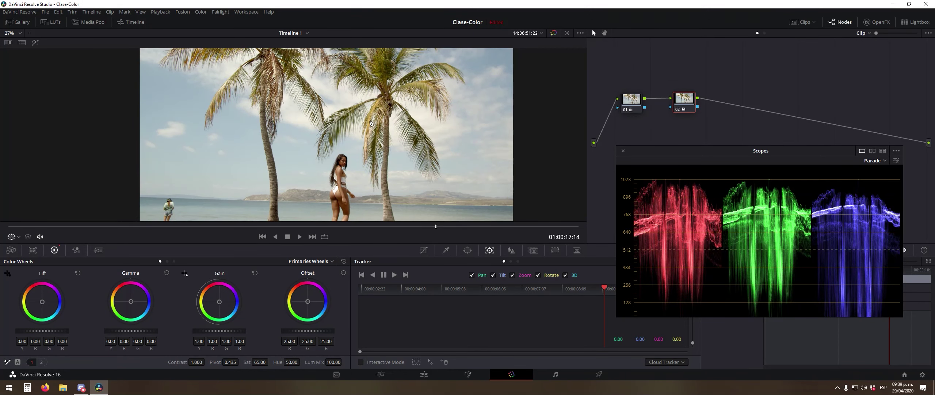
left_click_drag(367, 156, 346, 146)
scroll(347, 146, "up", 5)
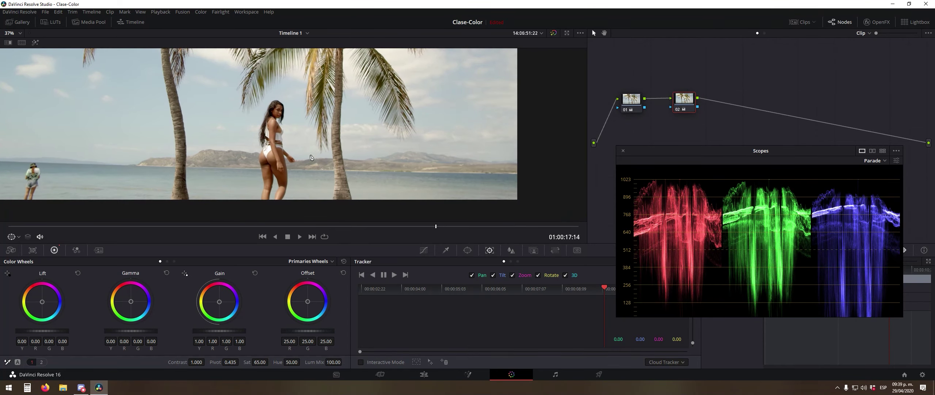
scroll(355, 171, "down", 5)
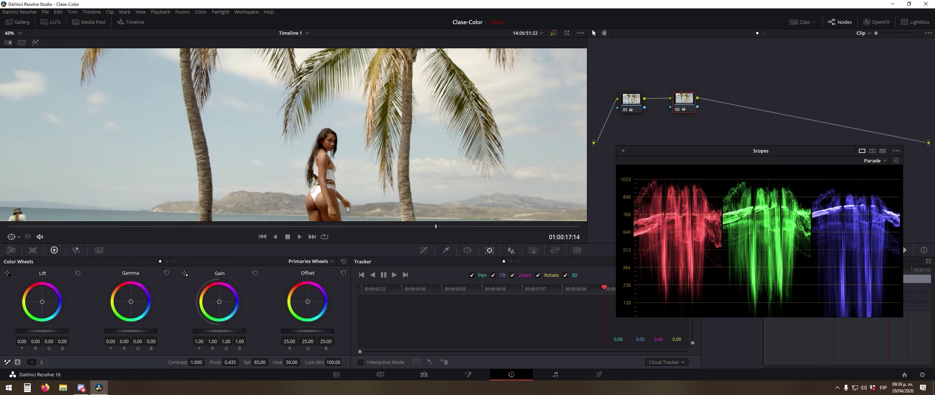
- Review the graded beach clip in playback, and return the playhead to an earlier frame at 01:00:16:18
left_click_drag(354, 169, 308, 152)
scroll(314, 132, "down", 4)
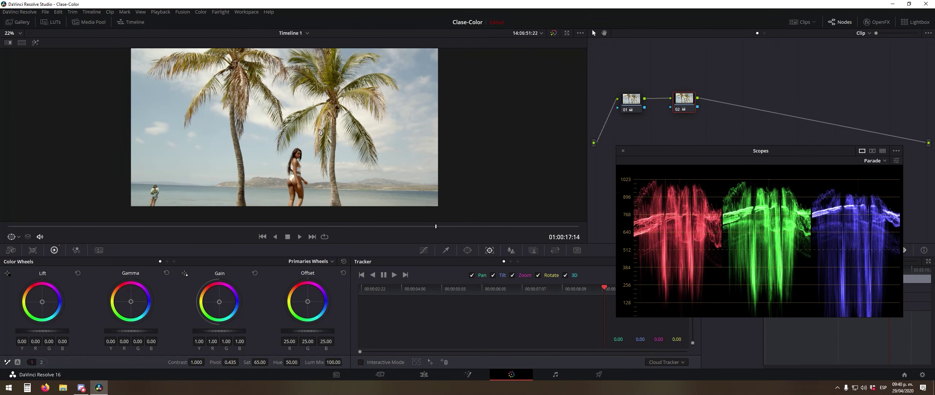
left_click_drag(322, 109, 340, 126)
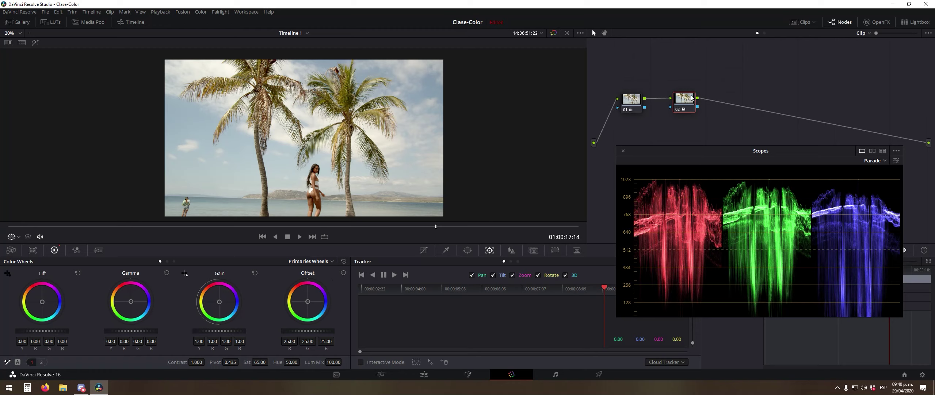
left_click_drag(681, 96, 679, 117)
key("space")
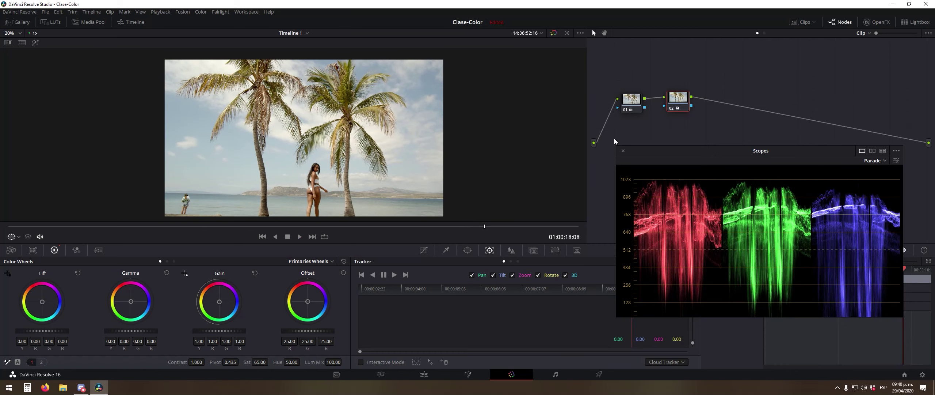
left_click_drag(500, 226, 382, 227)
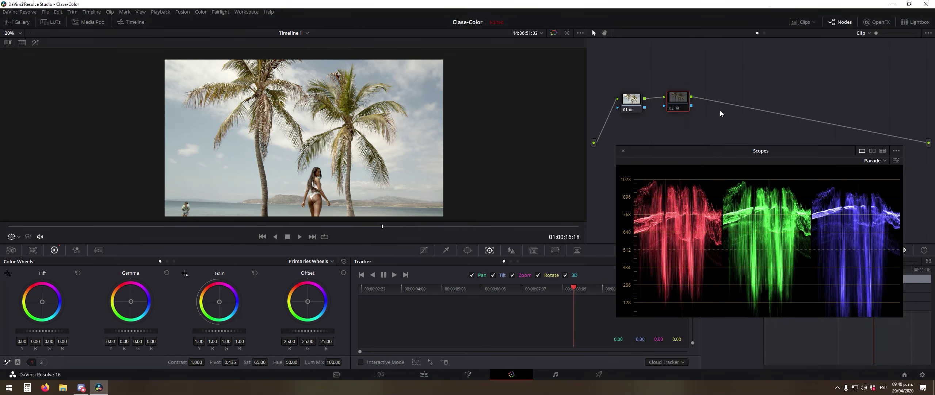
- Compare the image with the first node's exposure correction switched on and off
left_click(632, 109)
key("ctrl+d")
key("ctrl+d")
key("ctrl+d")
key("ctrl+d")
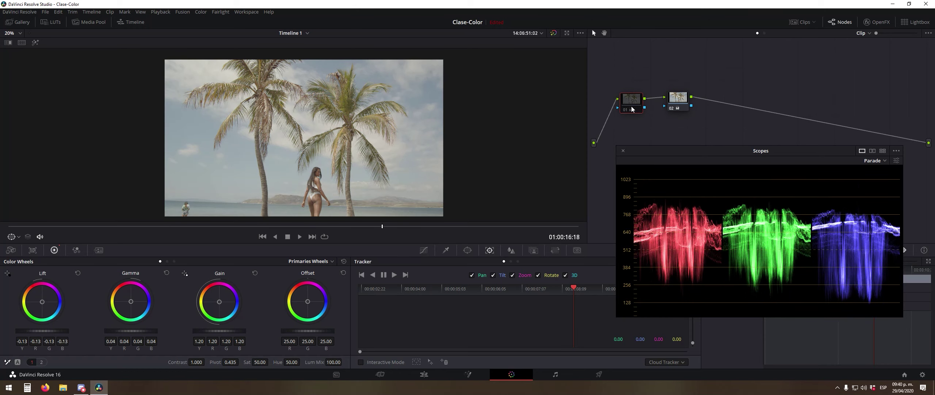
key("ctrl+d")
scroll(318, 189, "up", 2)
left_click_drag(359, 189, 348, 144)
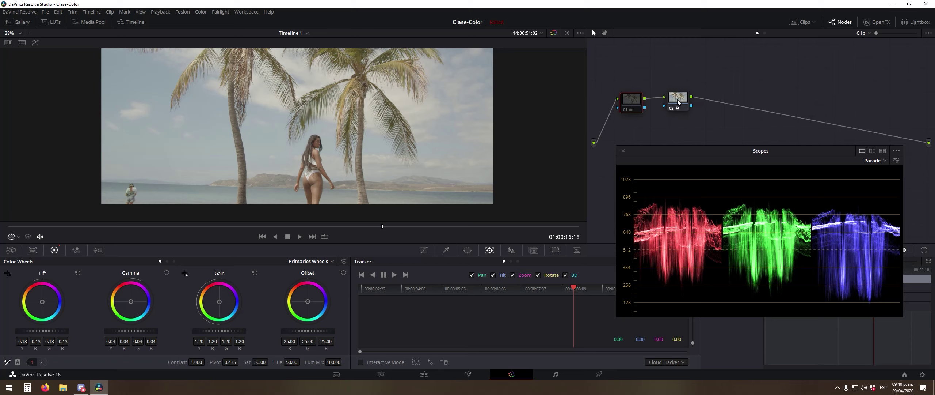
- Compare the image with the second node's saturation switched on and off, leaving both nodes enabled
left_click(679, 100)
key("ctrl+d")
key("ctrl+d")
key("ctrl+d")
key("ctrl+d")
left_click_drag(618, 72, 639, 130)
key("ctrl+d")
key("ctrl+d")
left_click(632, 81)
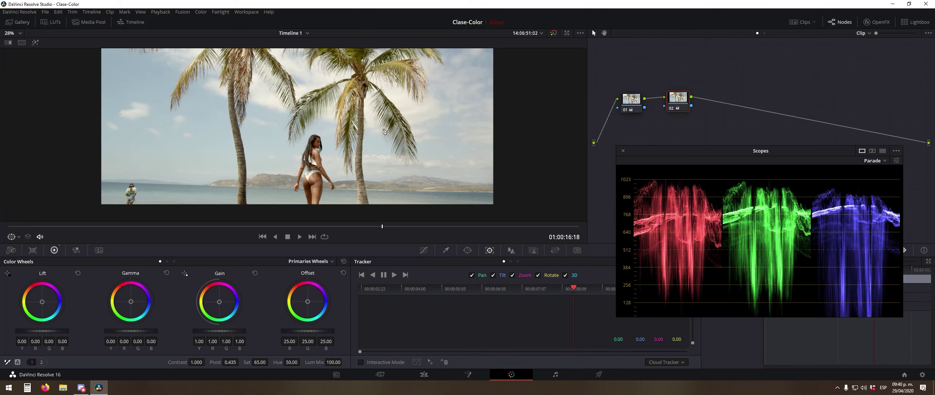
- Check the colours across the whole frame, and move the second node closer to the first in the node graph
scroll(326, 124, "down", 2)
left_click_drag(336, 80, 341, 116)
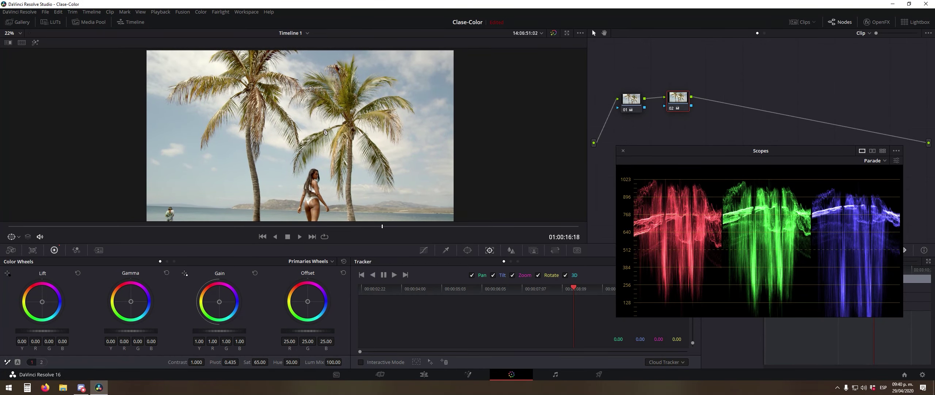
scroll(326, 137, "down", 1)
scroll(309, 160, "up", 2)
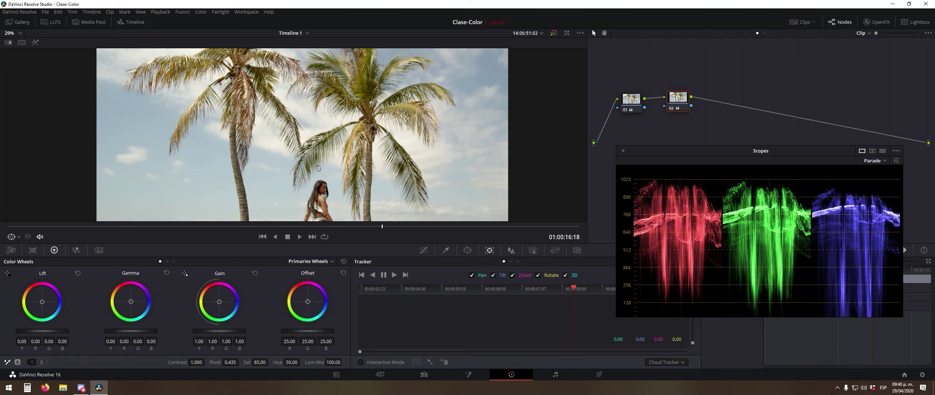
scroll(318, 162, "down", 3)
scroll(340, 162, "up", 2)
left_click_drag(340, 161, 342, 141)
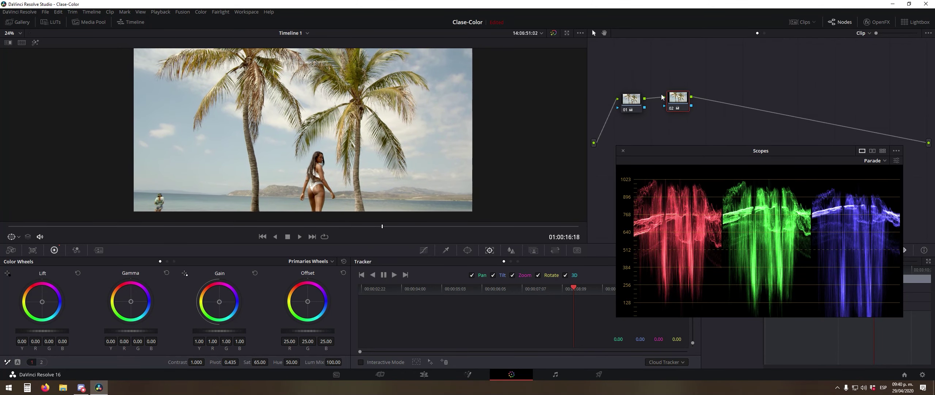
left_click_drag(672, 98, 663, 99)
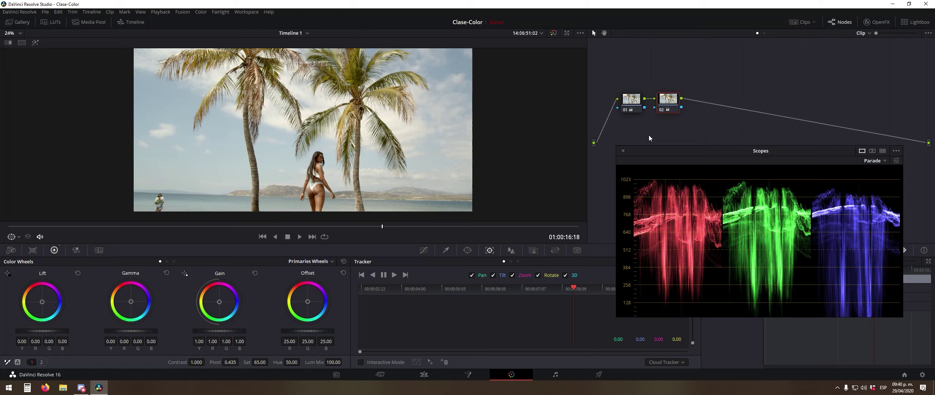
- Examine both sets of adjustment controls for the second node, from Contrast and Saturation to Temperature, Tint and Shadows
left_click(44, 361)
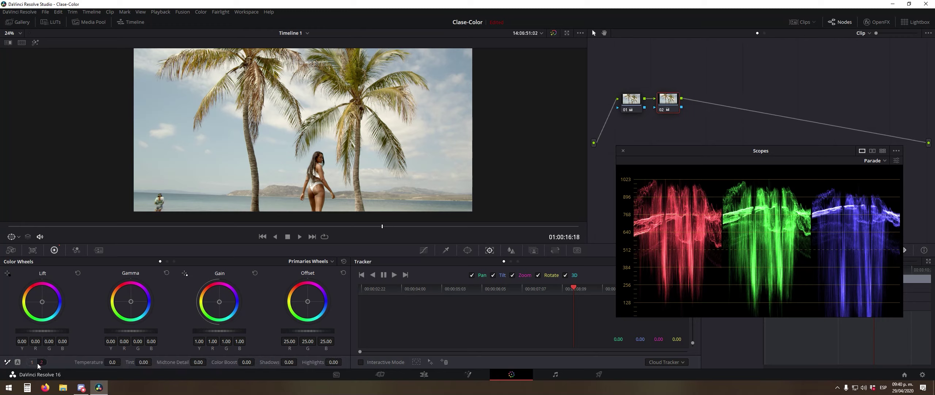
left_click(33, 362)
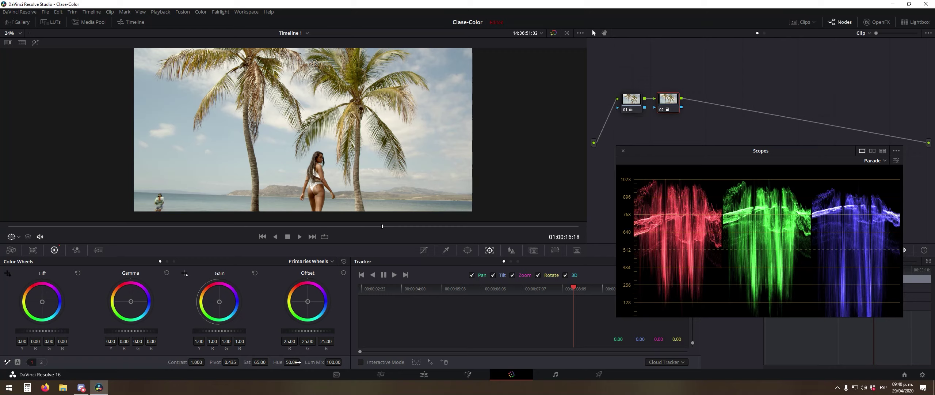
left_click(42, 362)
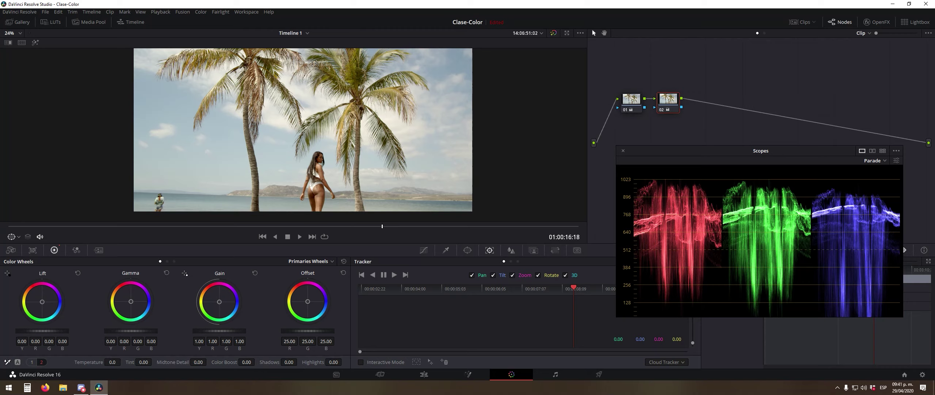
mouse_move(272, 358)
left_mouse_down()
mouse_move(291, 343)
mouse_move(272, 349)
left_mouse_up()
- Raise the second node's Log Shadow to 0.37 on all channels, and return to the Primaries Wheels
left_click(166, 262)
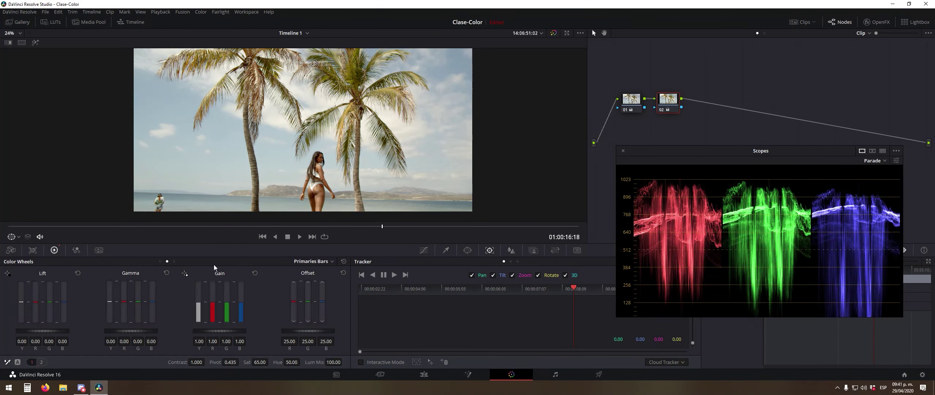
left_click(173, 262)
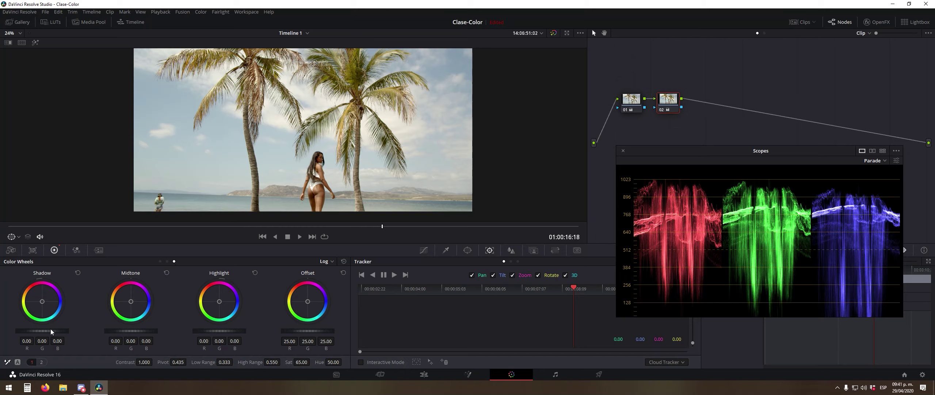
mouse_move(51, 329)
left_mouse_down()
mouse_move(91, 329)
mouse_move(46, 329)
left_mouse_up()
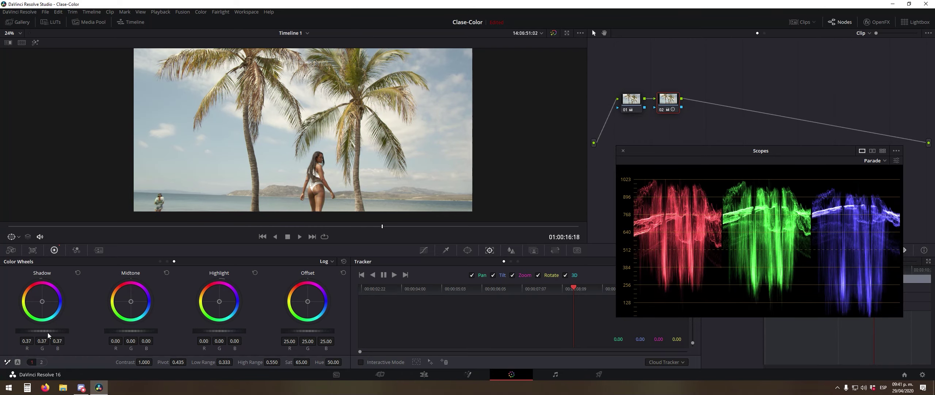
left_click(160, 261)
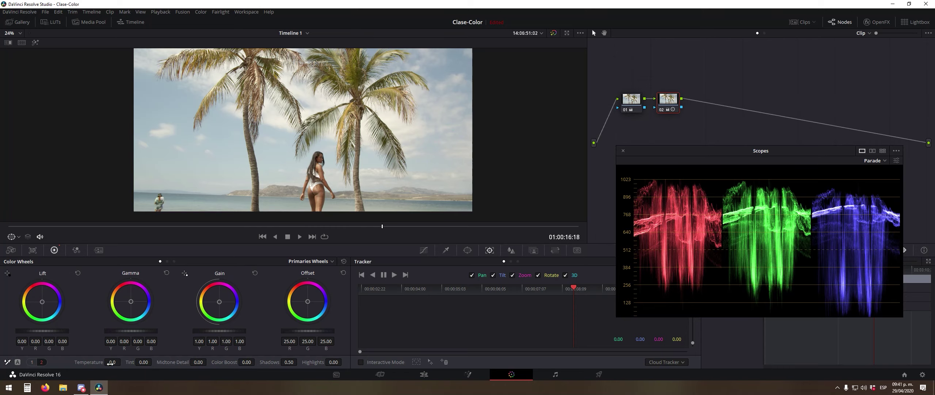
- Try a Tint of -11.00 on the second node, check the frame, and set the Tint back to 0
scroll(370, 171, "up", 1)
left_click_drag(370, 170, 324, 131)
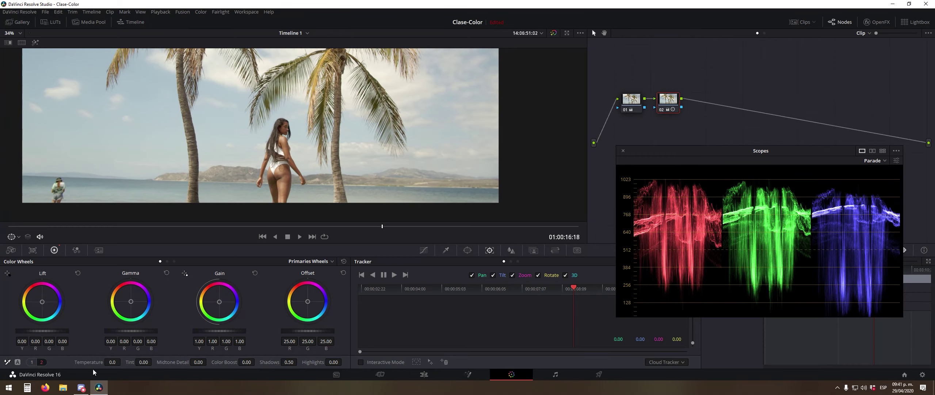
left_click_drag(112, 361, 135, 362)
scroll(310, 134, "down", 3)
left_click_drag(316, 129, 344, 163)
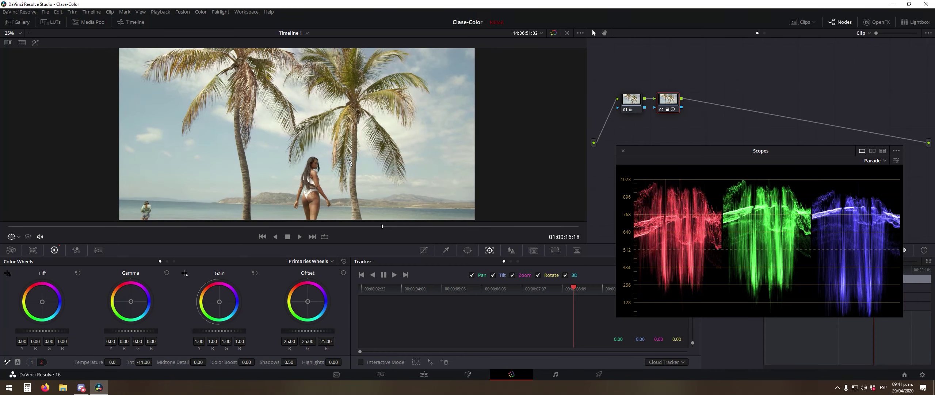
double_click(145, 361)
type("0")
key("Return")
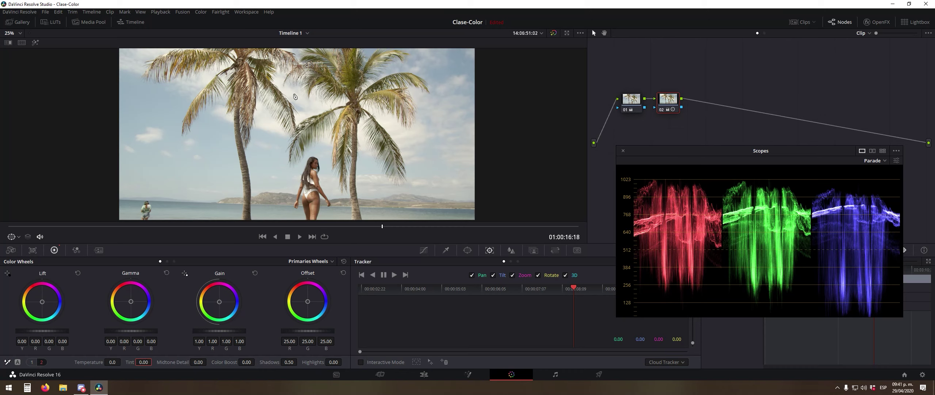
scroll(300, 110, "down", 3)
left_click_drag(301, 104, 307, 113)
scroll(309, 111, "up", 2)
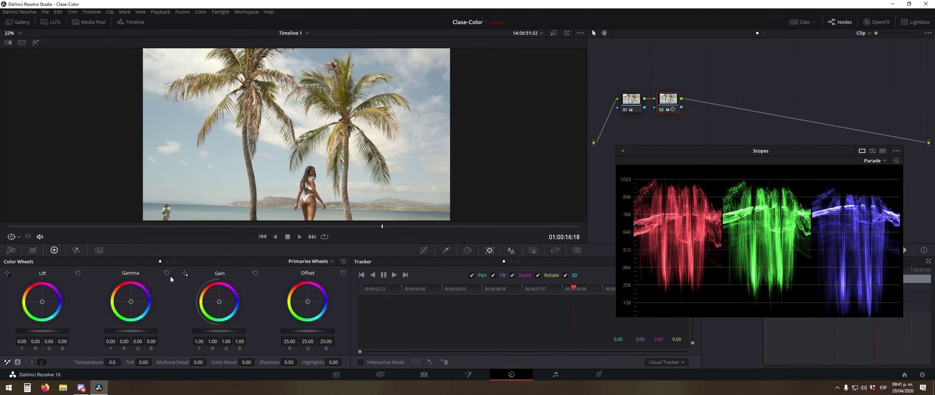
- Try the white balance picker on the bright sky area in the second node, and undo it
left_click(8, 363)
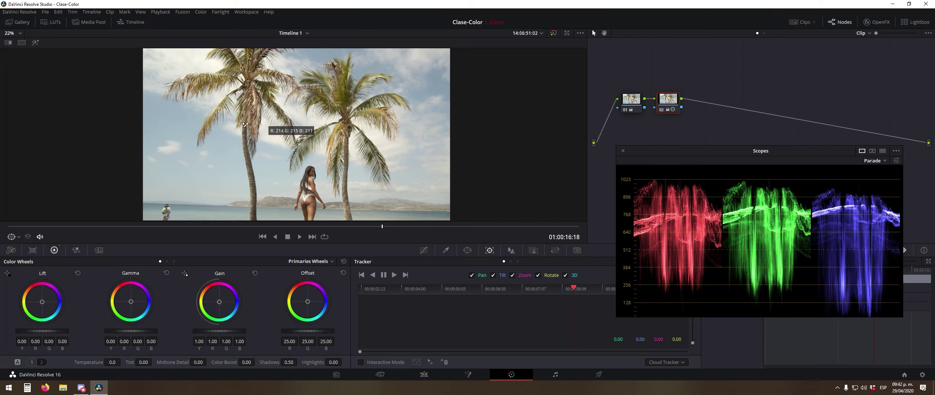
left_click(197, 61)
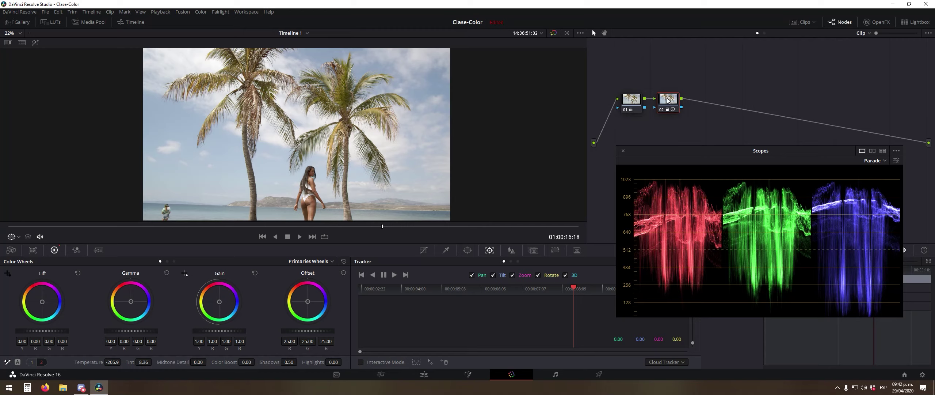
key("ctrl+z")
- Add a third serial node and white-balance it by sampling the bright cloud near the frame's upper-left corner
key("alt+s")
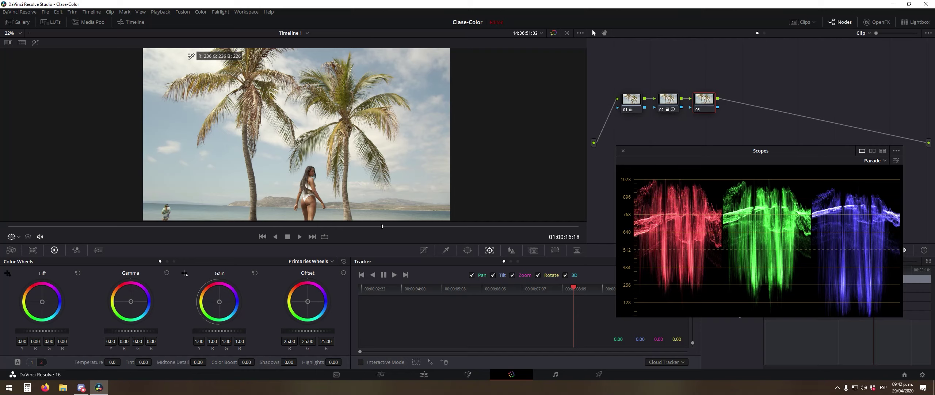
left_click(189, 59)
scroll(360, 143, "up", 6)
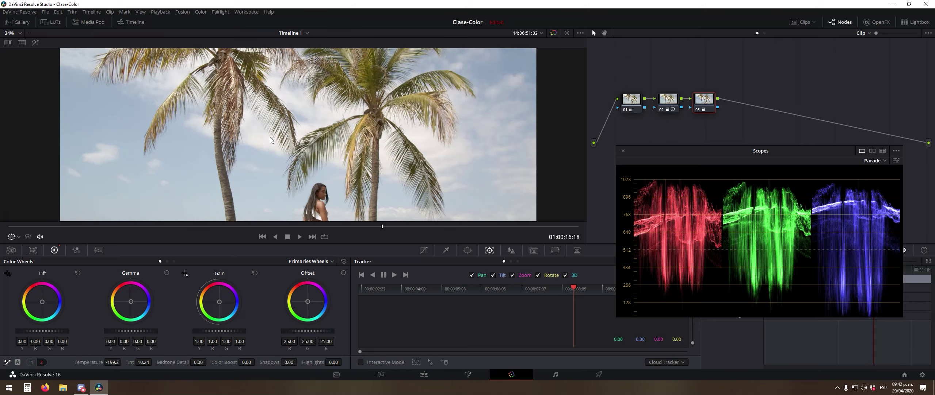
left_click_drag(379, 109, 324, 108)
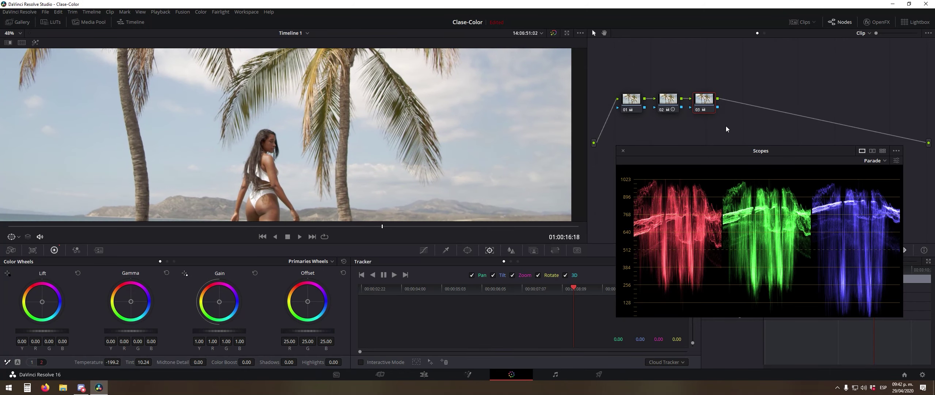
- Compare the woman's skin and the sky in close-up with the third node's white balance on and off
key("ctrl+d")
key("ctrl+d")
key("ctrl+d")
key("ctrl+d")
key("ctrl+d")
key("ctrl+d")
key("ctrl+d")
key("ctrl+d")
key("ctrl+d")
key("ctrl+d")
key("ctrl+d")
key("ctrl+d")
- Compare the whole frame with the third node's white balance on and off
scroll(369, 152, "down", 7)
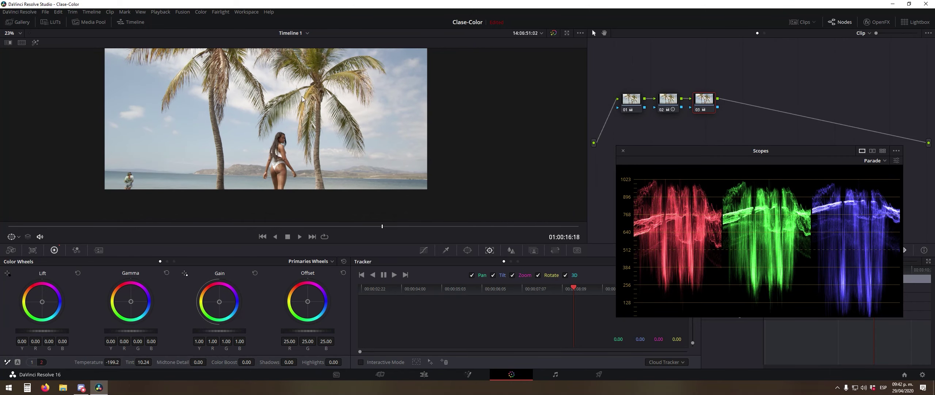
left_click_drag(311, 96, 354, 129)
key("ctrl+d")
key("ctrl+d")
key("ctrl+d")
key("ctrl+d")
key("ctrl+d")
key("ctrl+d")
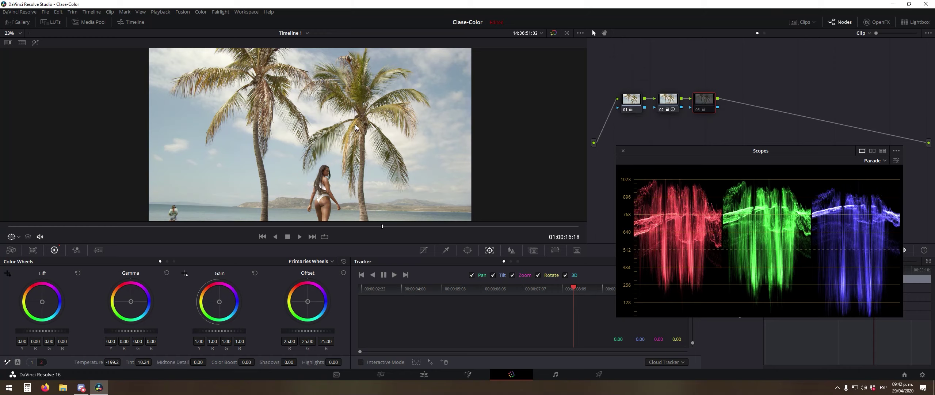
key("ctrl+d")
key("ctrl+d")
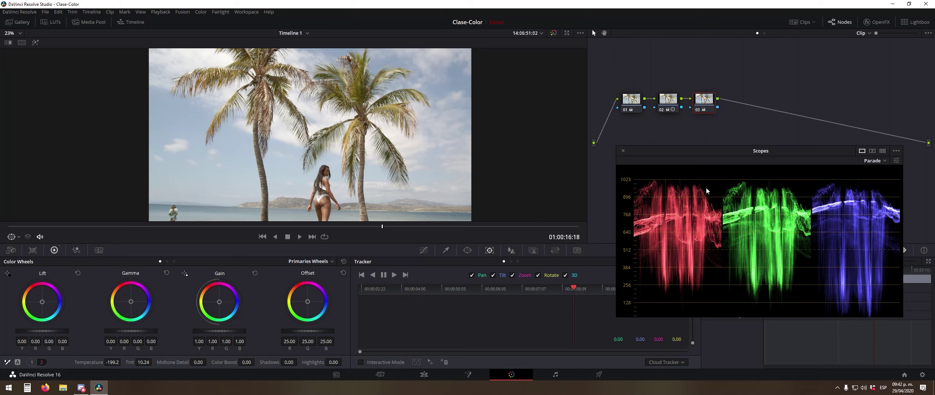
- Switch the third node off and on repeatedly, comparing the channels on the parade scope and the Temperature effect
left_click_drag(708, 113, 708, 112)
key("ctrl+d")
key("ctrl+d")
key("ctrl+d")
key("ctrl+d")
key("ctrl+d")
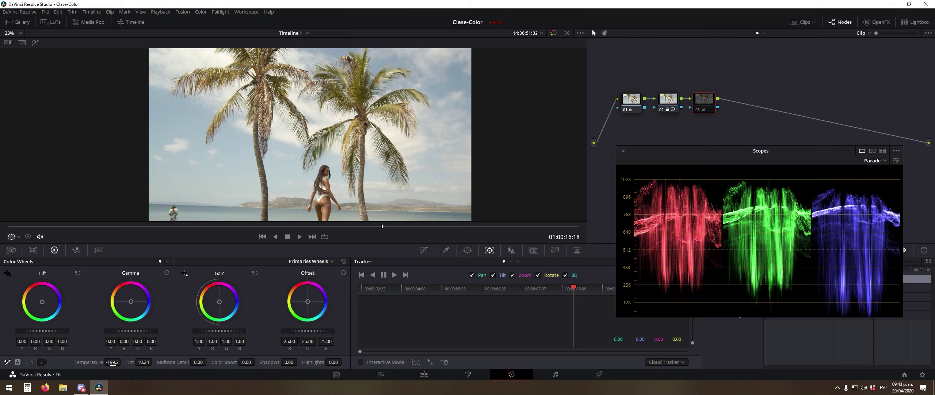
key("ctrl+d")
key("ctrl+d")
key("ctrl+d")
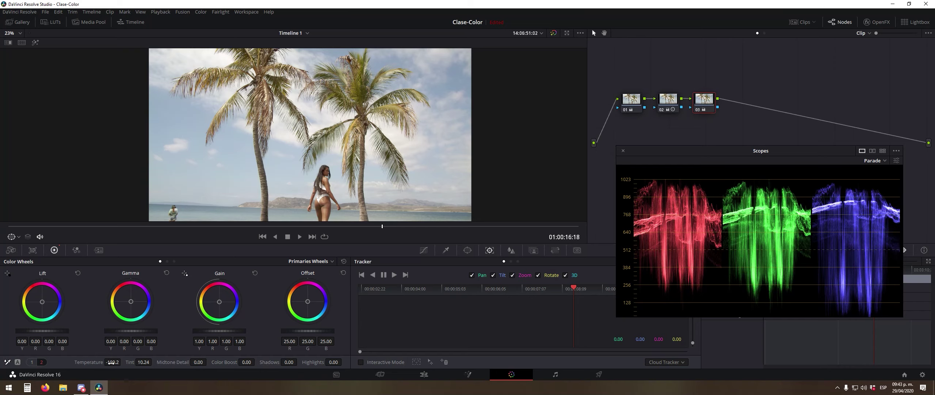
- Check the white-balanced image across the whole frame and close up on the woman
mouse_move(111, 363)
left_mouse_down()
mouse_move(73, 362)
mouse_move(150, 362)
mouse_move(99, 362)
mouse_move(110, 362)
left_mouse_up()
scroll(327, 137, "down", 8)
scroll(325, 136, "up", 9)
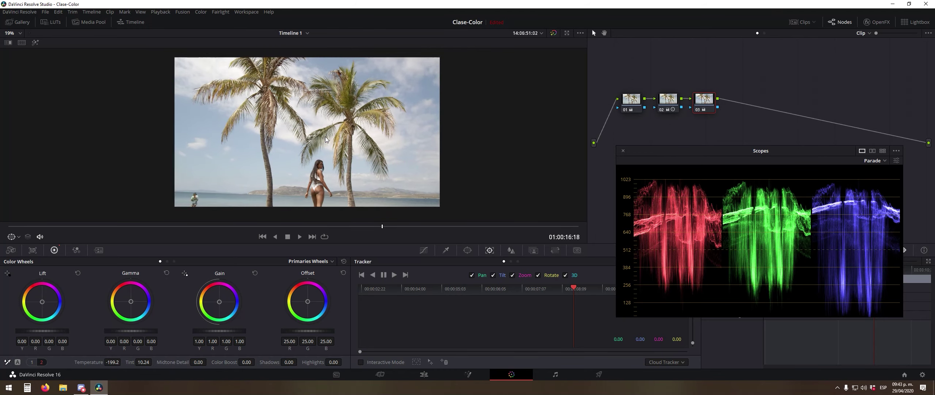
scroll(393, 164, "up", 6)
left_click_drag(380, 160, 327, 140)
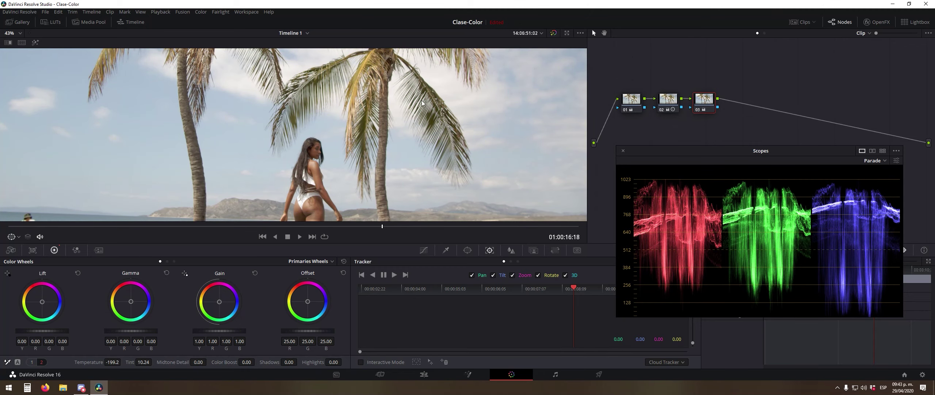
- Compare the white clouds beside the palm in close-up with the third node off and on
left_click_drag(422, 100, 314, 148)
left_click_drag(59, 55, 256, 120)
scroll(278, 133, "up", 4)
key("ctrl+d")
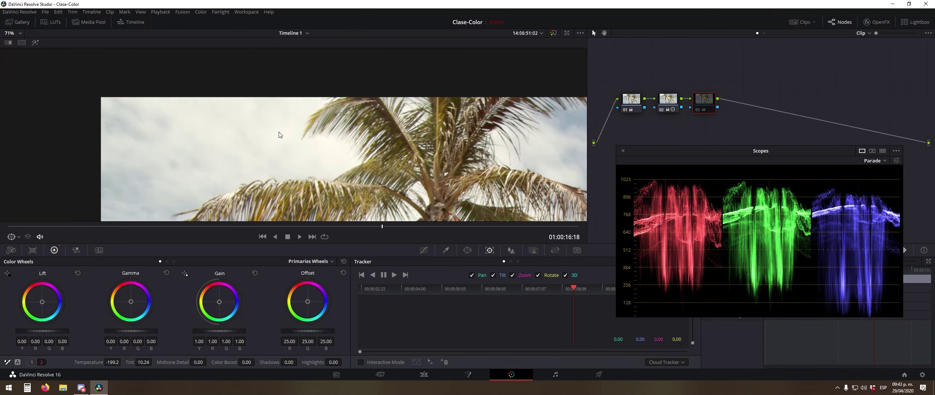
key("ctrl+d")
key("ctrl+d")
key("ctrl+d")
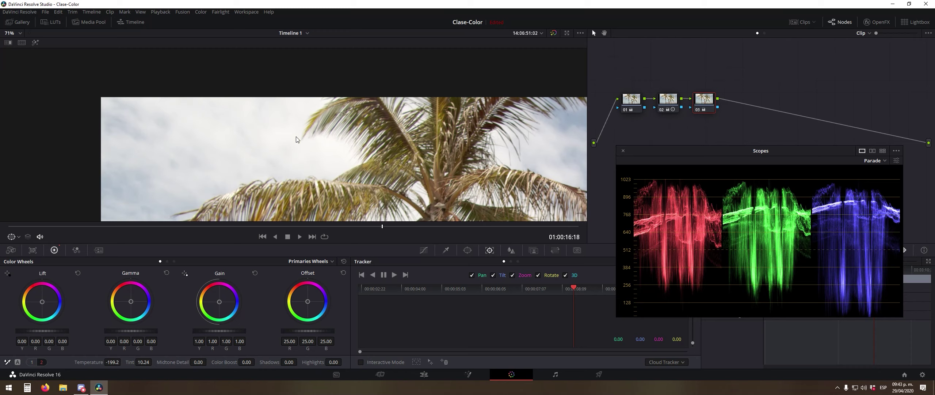
scroll(280, 133, "down", 9)
scroll(377, 133, "down", 3)
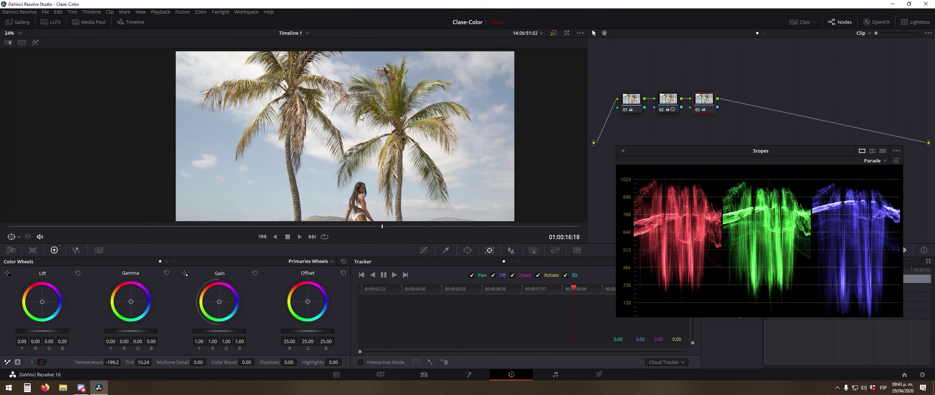